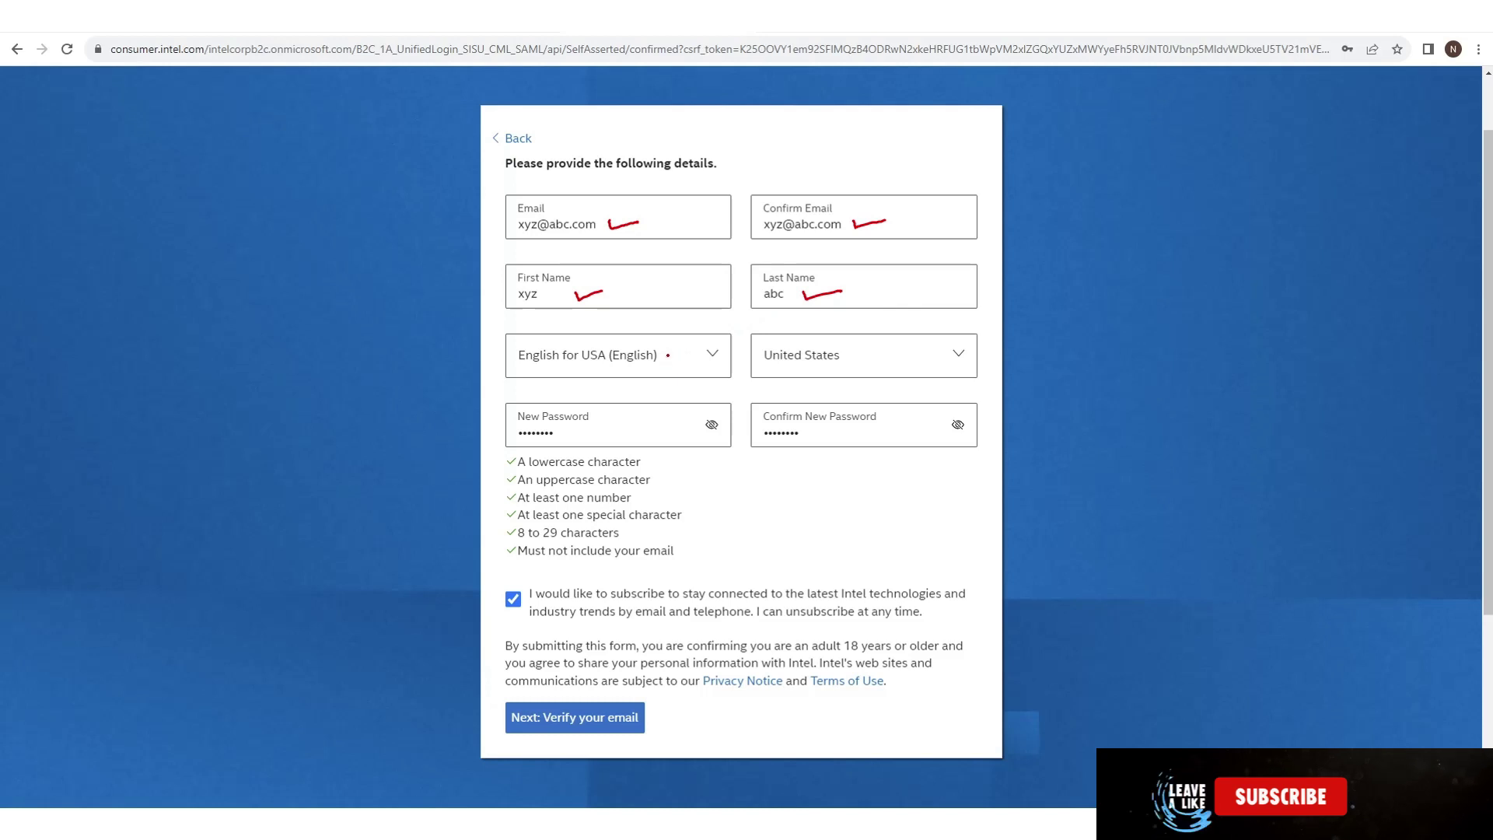
pyautogui.moveTo(667, 356); pyautogui.dragTo(694, 351)
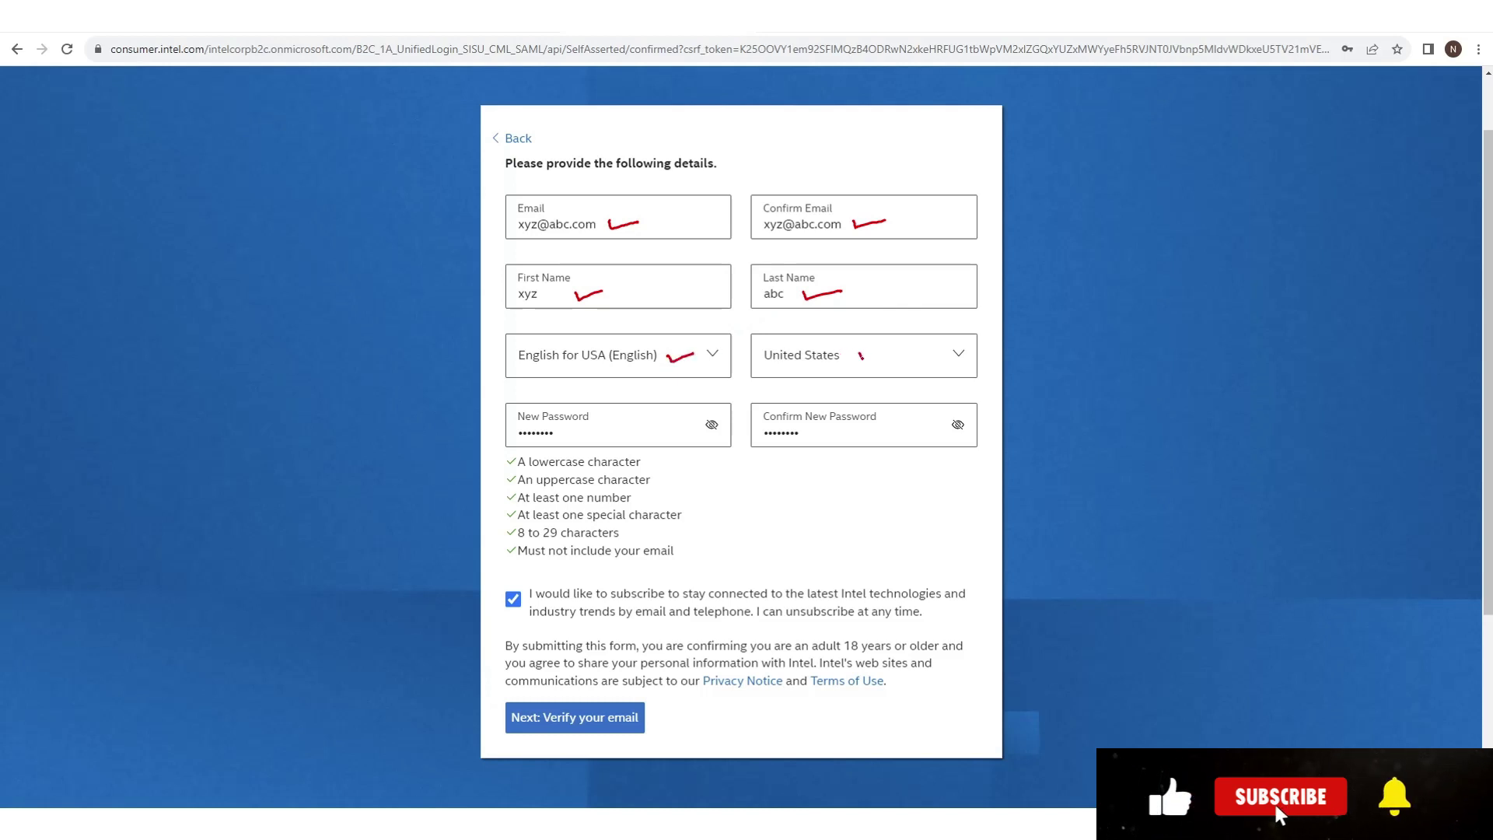
pyautogui.moveTo(859, 356); pyautogui.dragTo(902, 352)
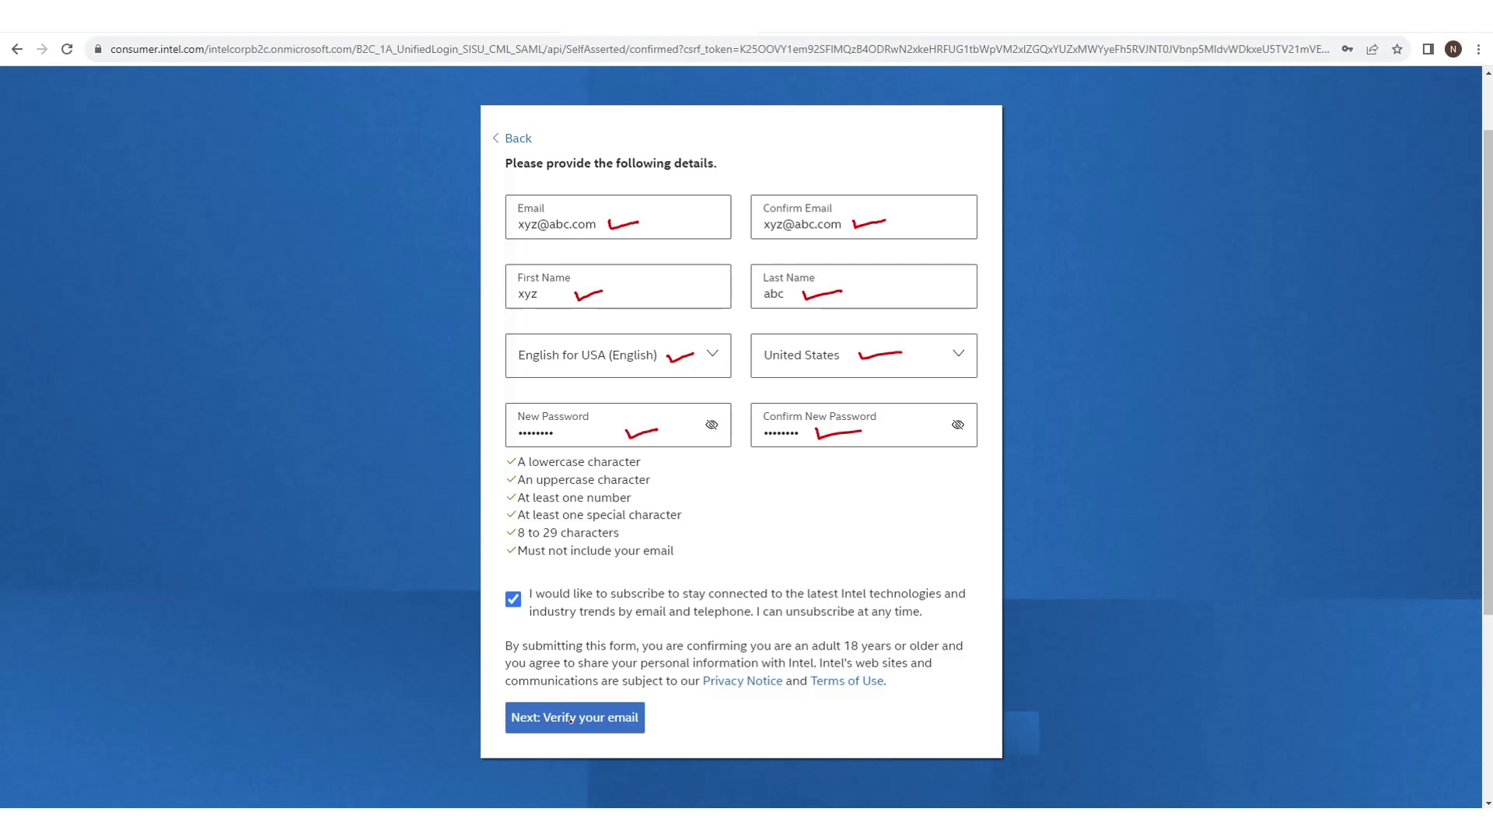
pyautogui.click(573, 717)
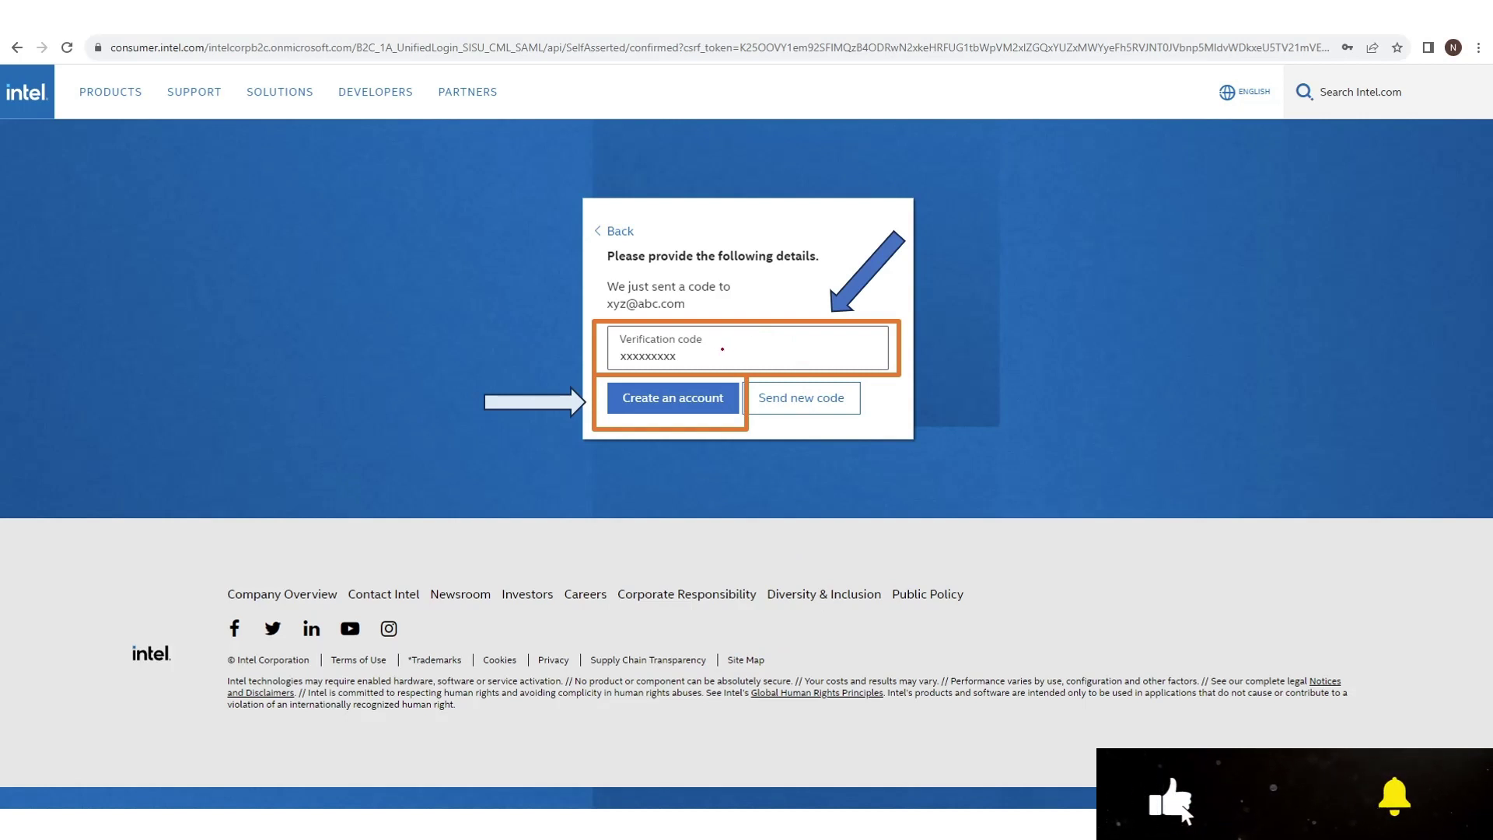
pyautogui.moveTo(727, 348)
pyautogui.mouseDown()
pyautogui.moveTo(748, 341)
pyautogui.moveTo(731, 353)
pyautogui.mouseUp()
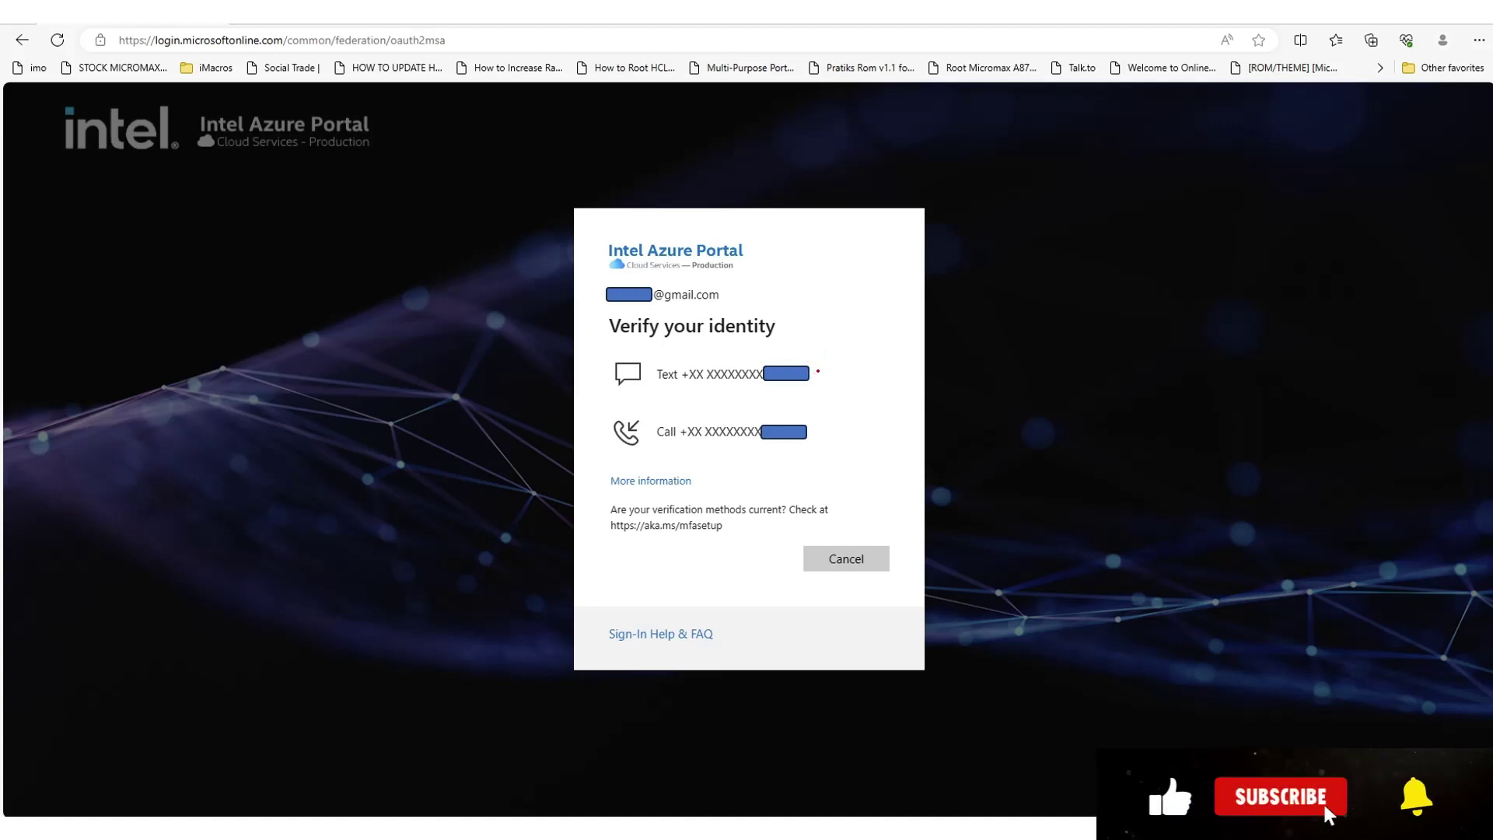
pyautogui.moveTo(818, 374); pyautogui.dragTo(856, 367)
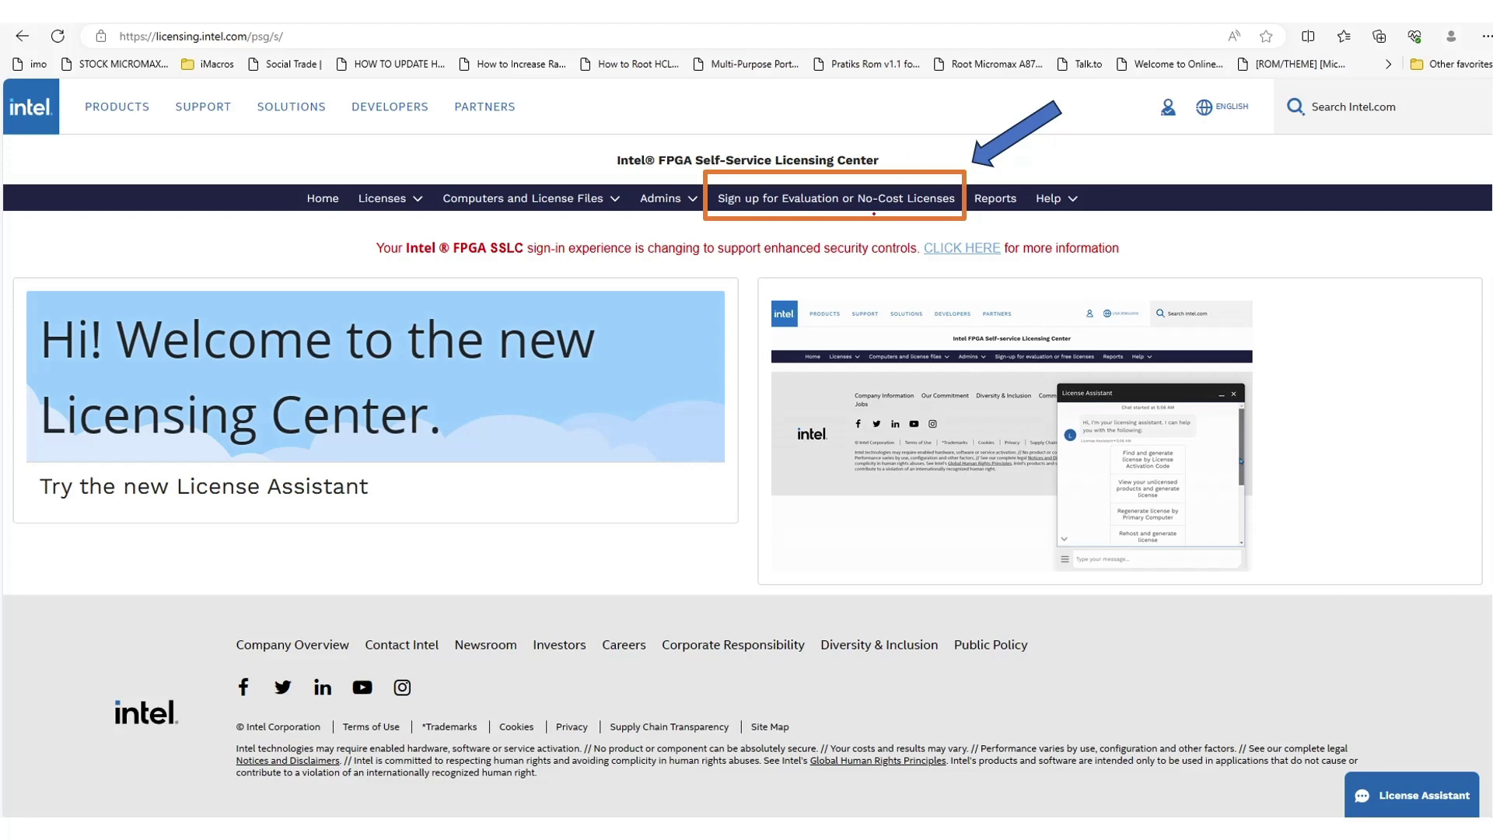
pyautogui.click(873, 199)
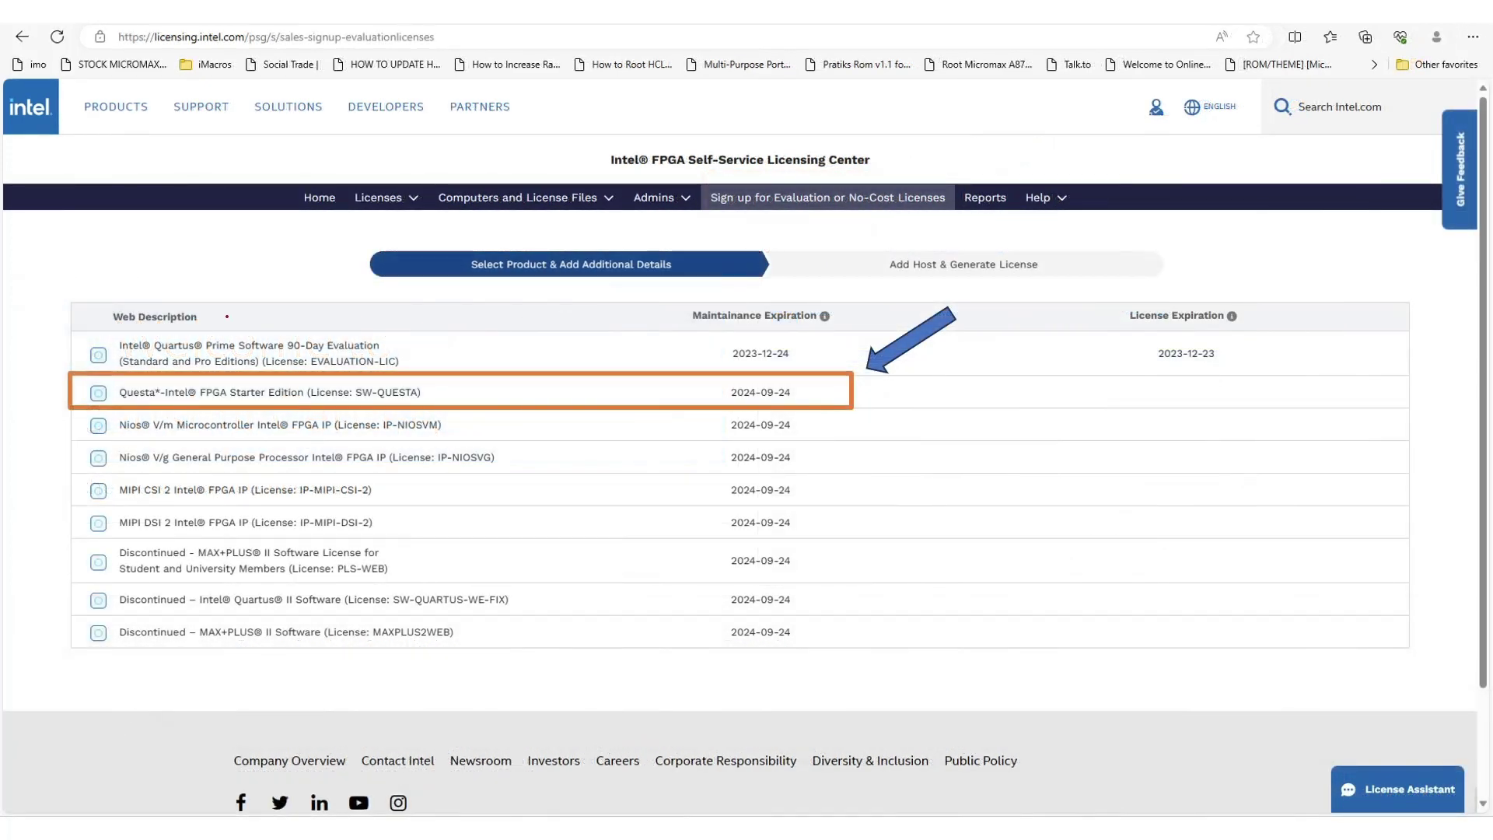
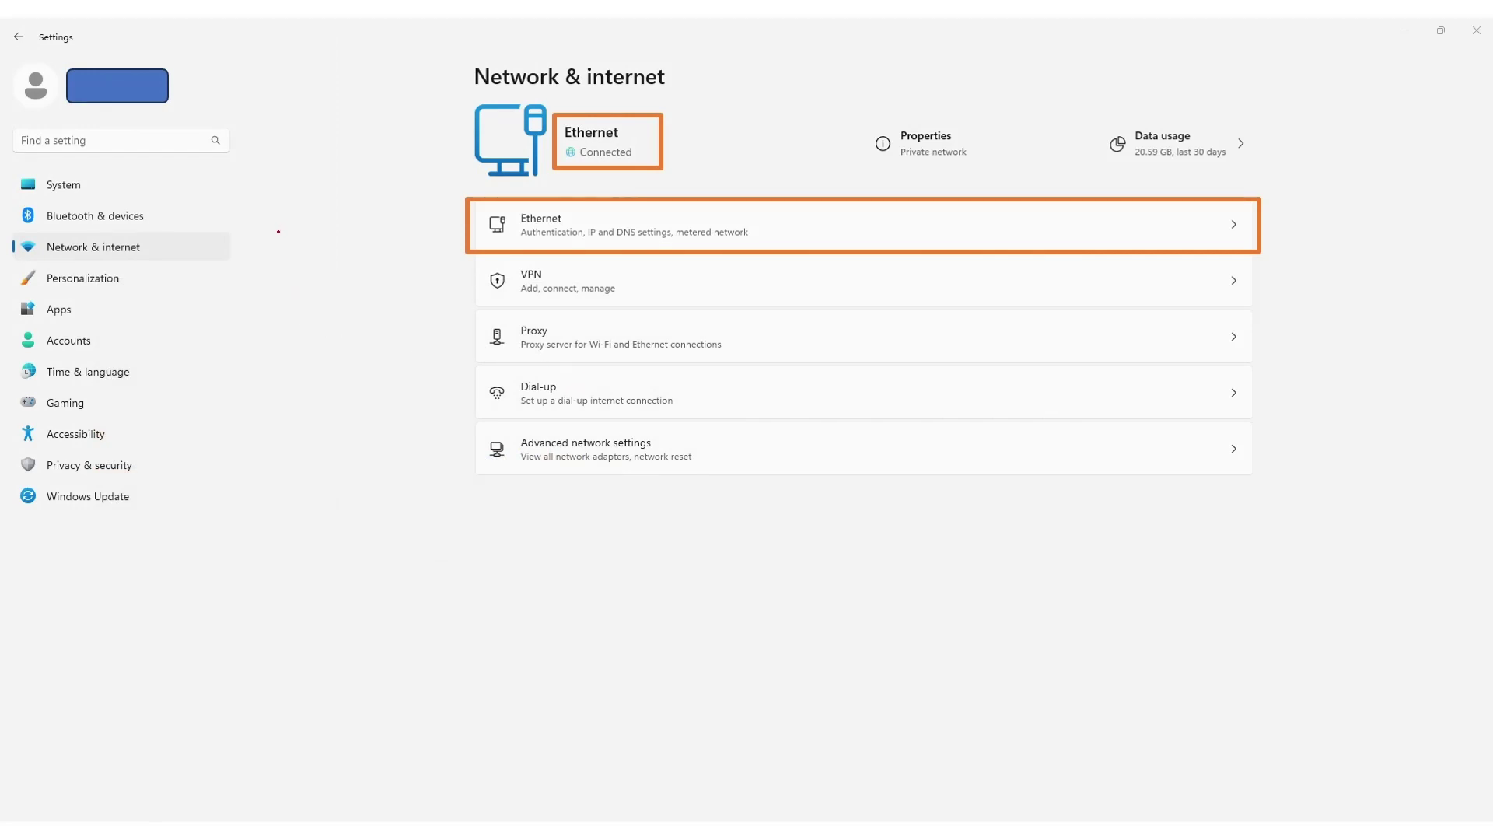
pyautogui.moveTo(268, 224); pyautogui.dragTo(253, 239)
pyautogui.moveTo(696, 92); pyautogui.dragTo(673, 112)
pyautogui.moveTo(673, 100); pyautogui.dragTo(685, 111)
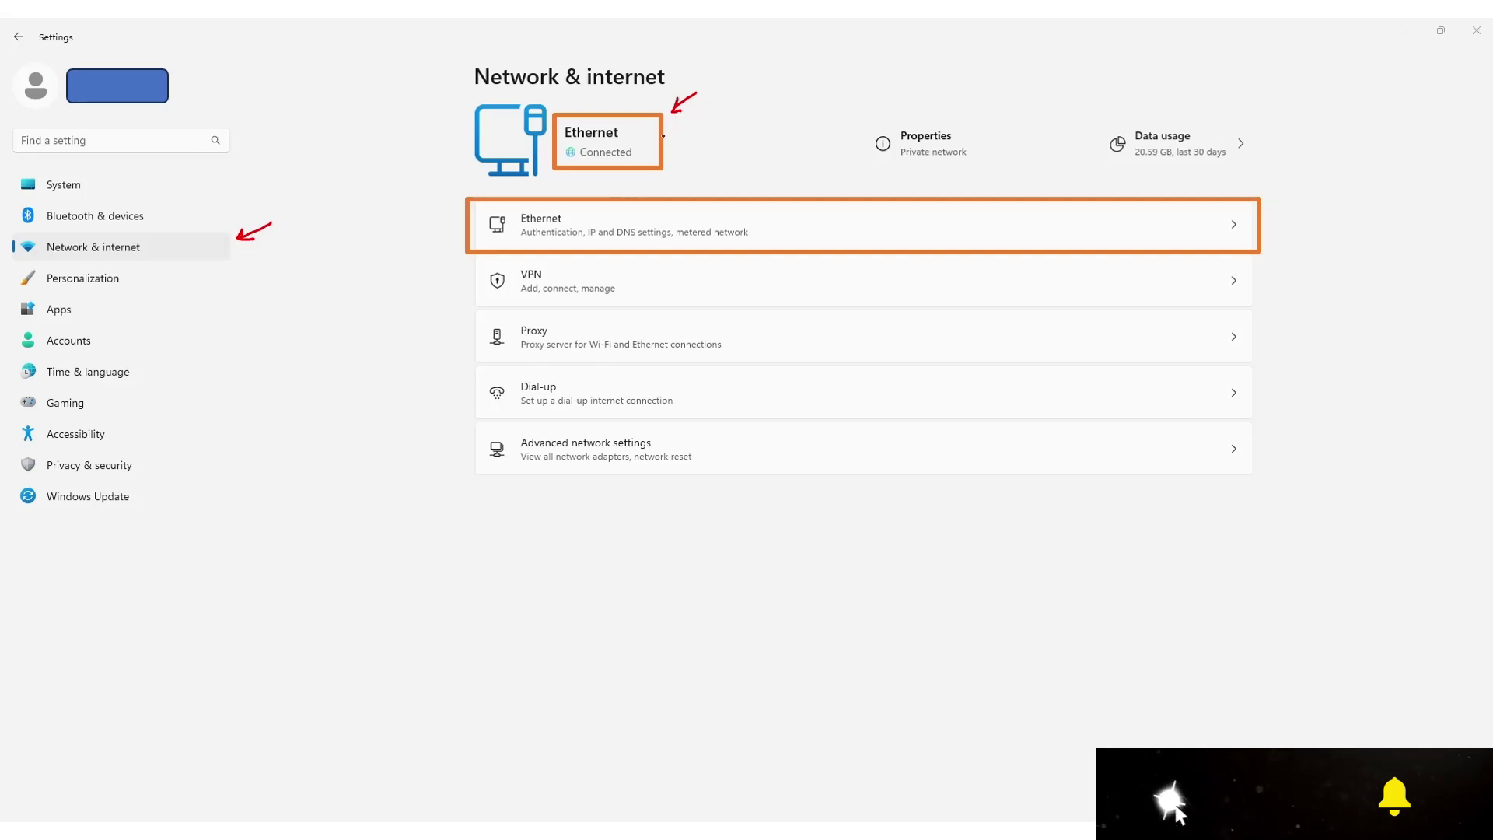
pyautogui.moveTo(854, 228)
pyautogui.mouseDown()
pyautogui.moveTo(876, 228)
pyautogui.moveTo(866, 235)
pyautogui.mouseUp()
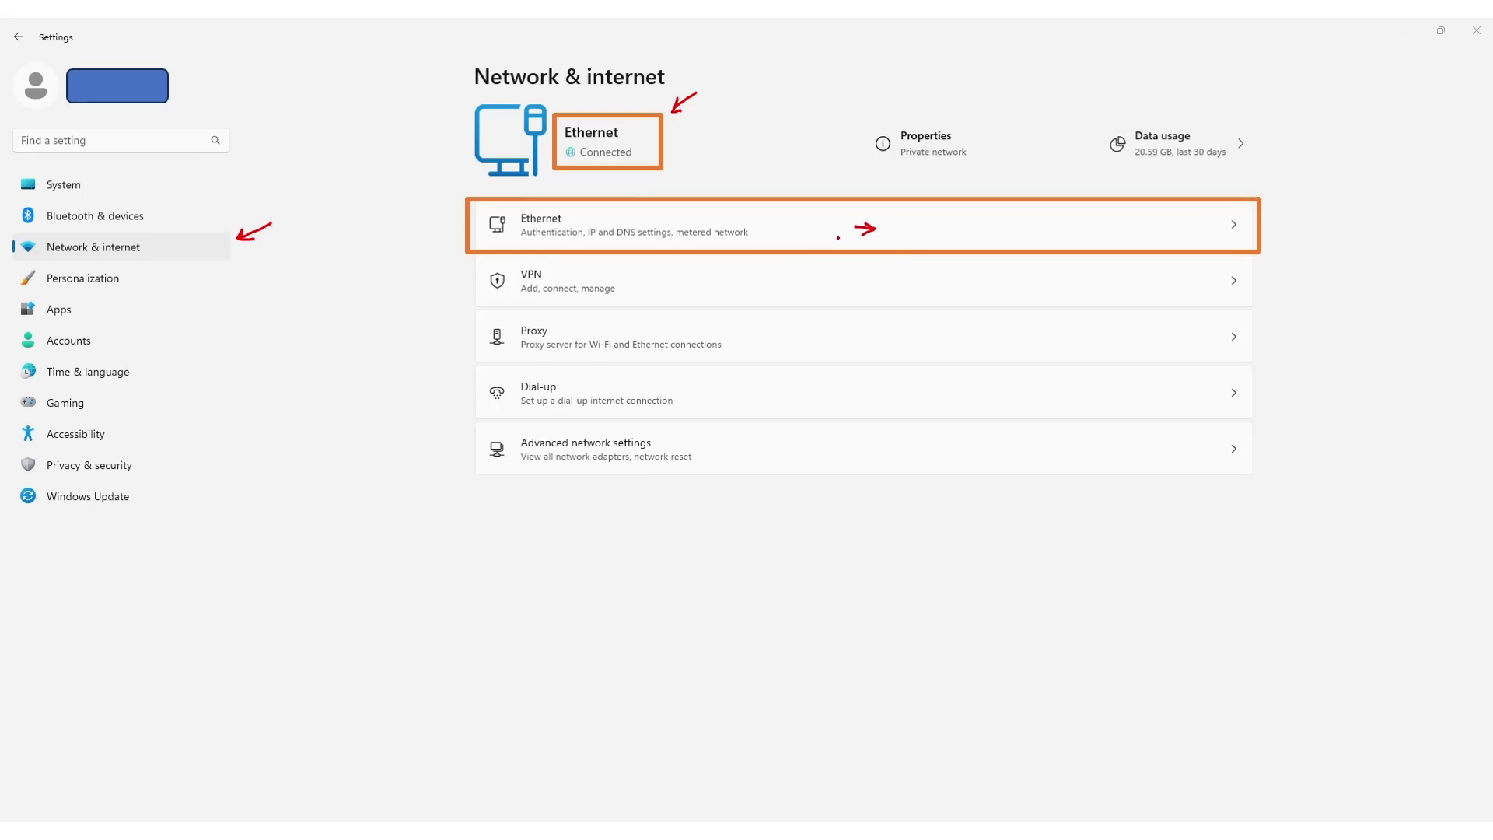
pyautogui.click(835, 243)
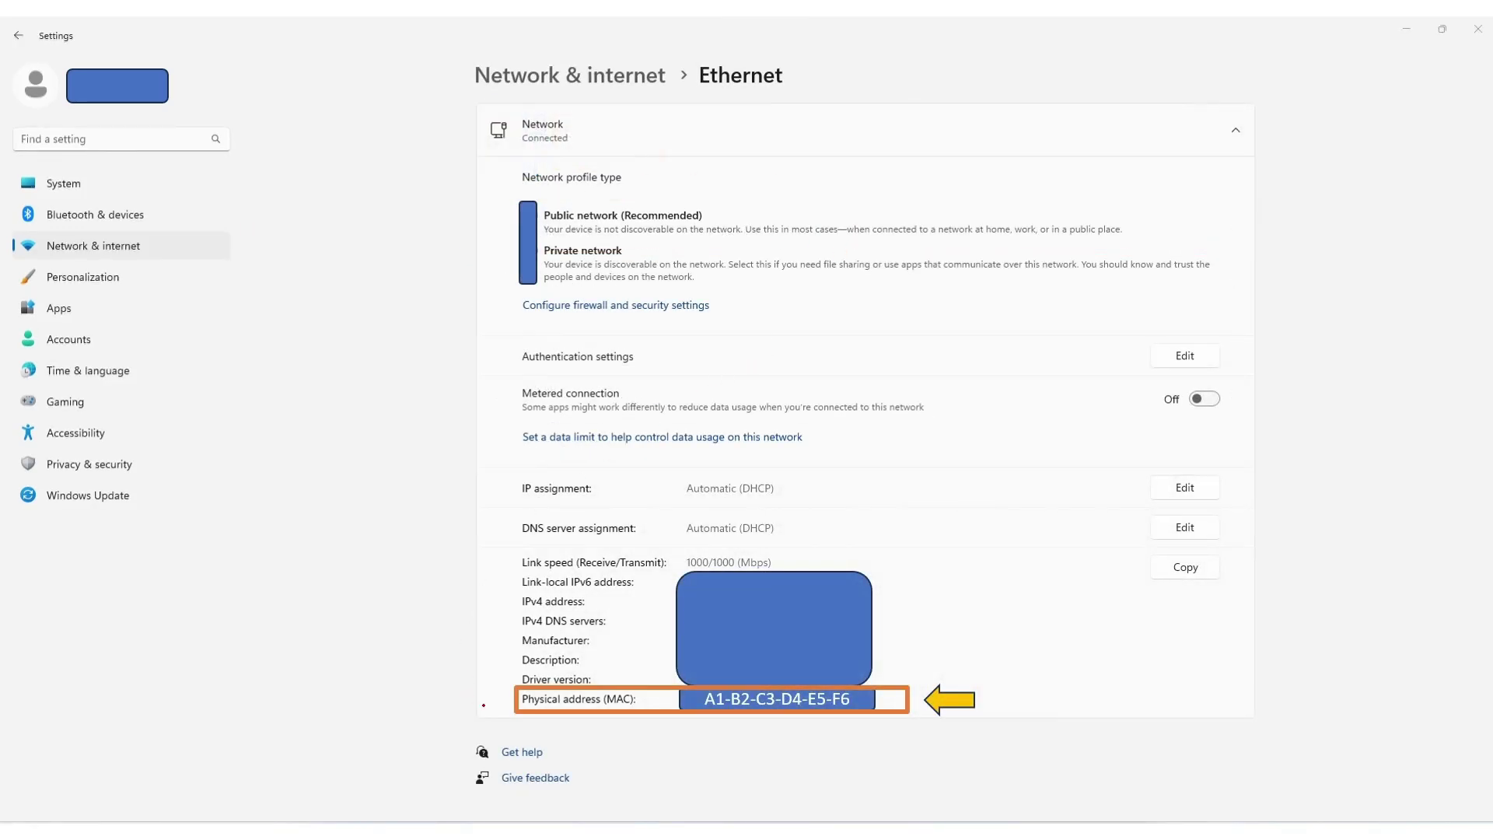
pyautogui.moveTo(482, 703); pyautogui.dragTo(500, 702)
pyautogui.moveTo(492, 696); pyautogui.dragTo(493, 710)
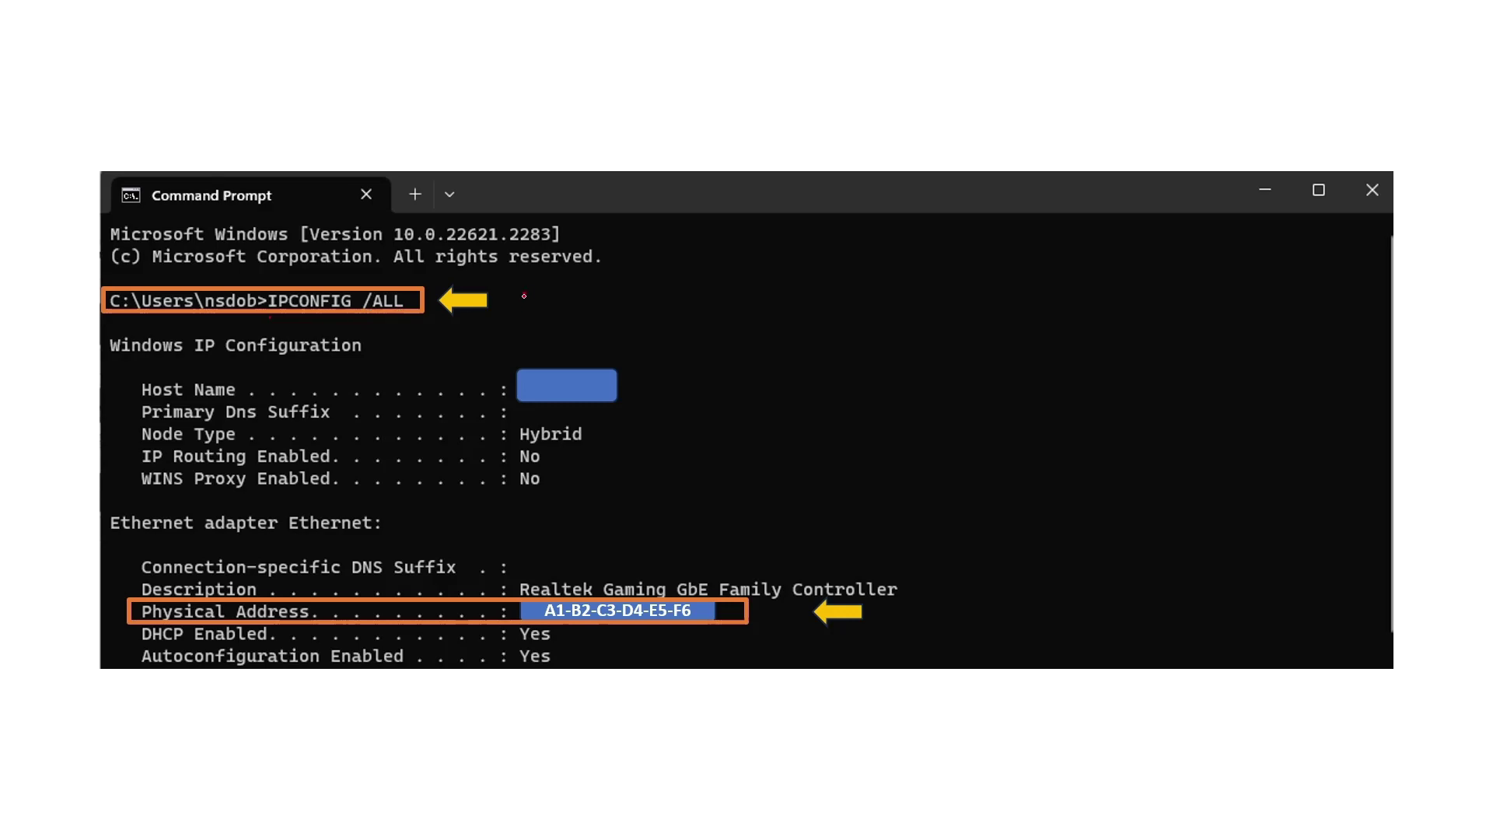
pyautogui.moveTo(524, 296); pyautogui.dragTo(515, 304)
pyautogui.moveTo(105, 612); pyautogui.dragTo(122, 618)
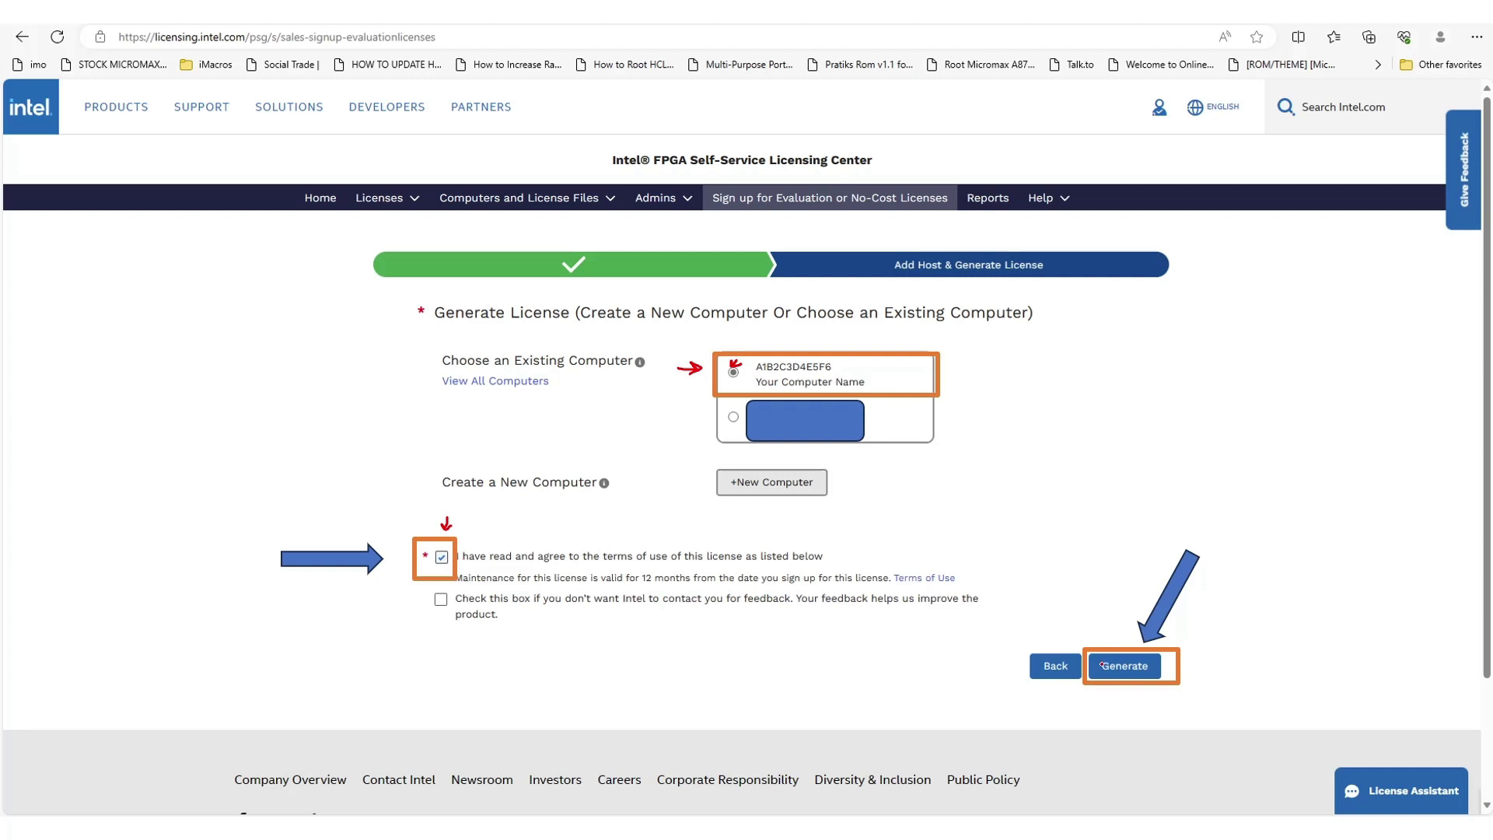
pyautogui.click(1101, 666)
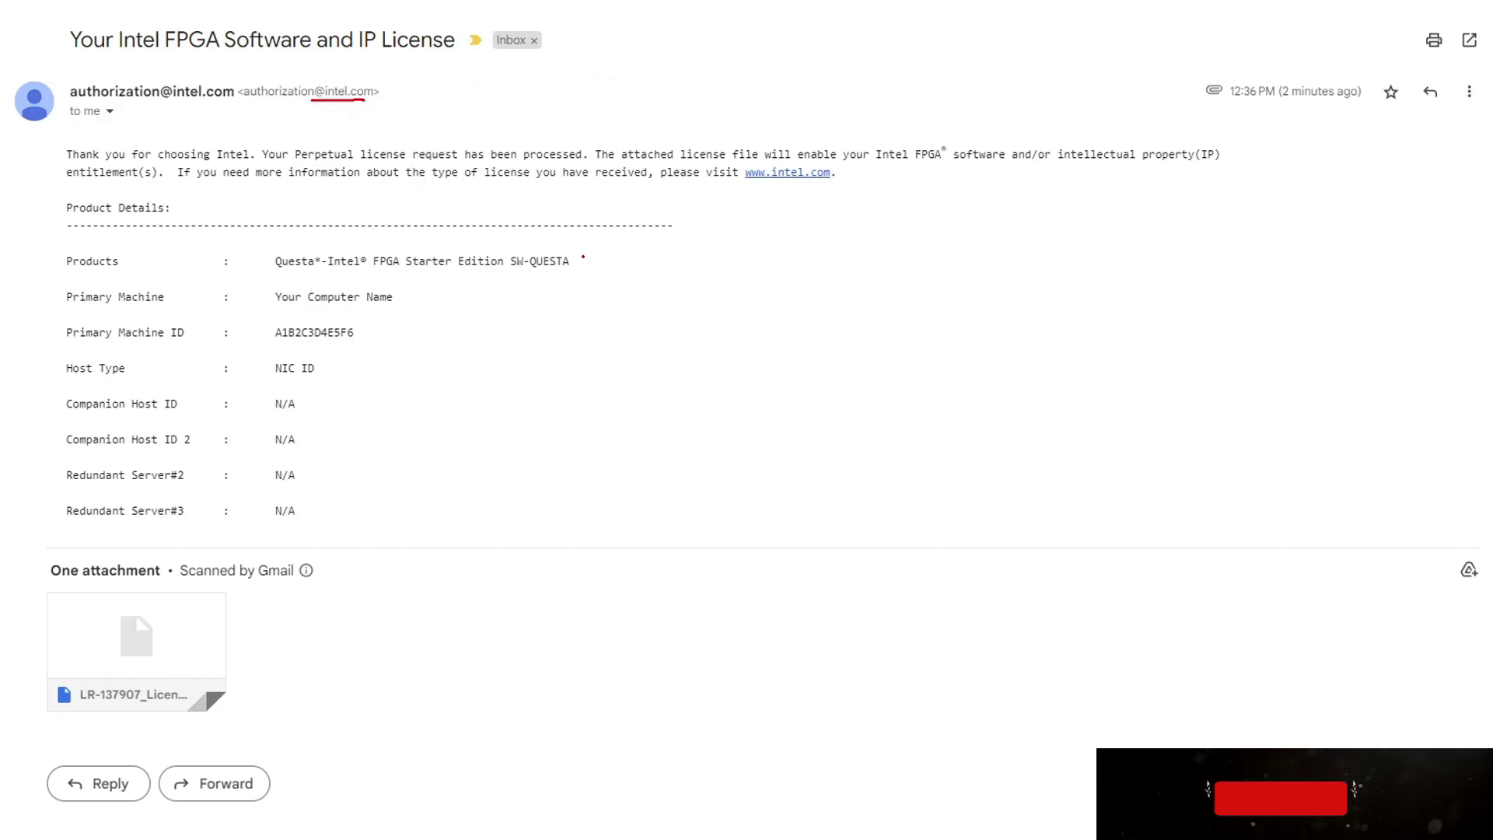
pyautogui.moveTo(583, 256); pyautogui.dragTo(608, 256)
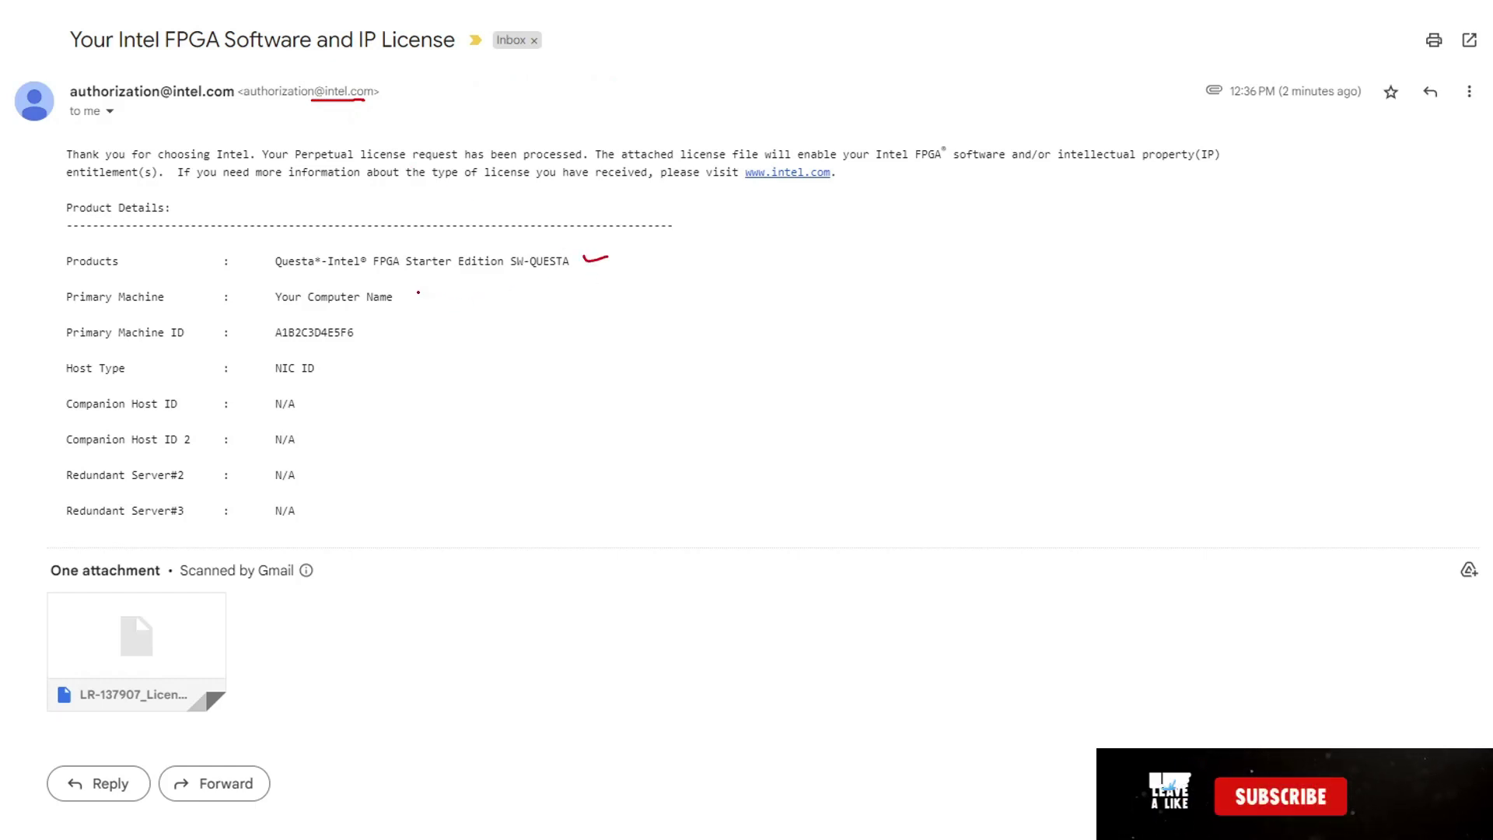
pyautogui.moveTo(440, 294)
pyautogui.mouseDown()
pyautogui.moveTo(418, 299)
pyautogui.moveTo(395, 342)
pyautogui.mouseUp()
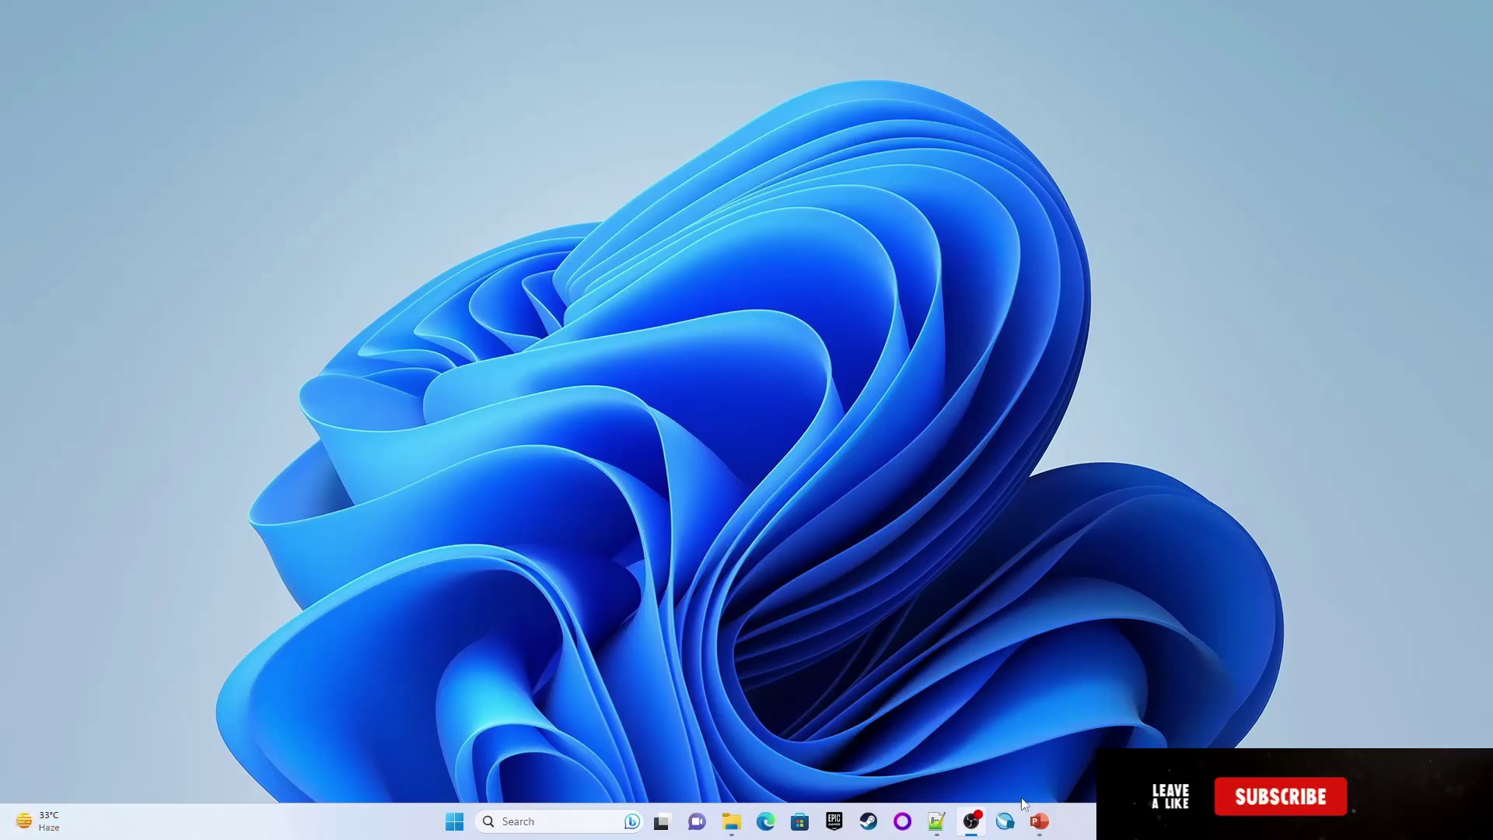
# Switch to Quartus Prime Lite and open its License Setup options.
pyautogui.click(1005, 821)
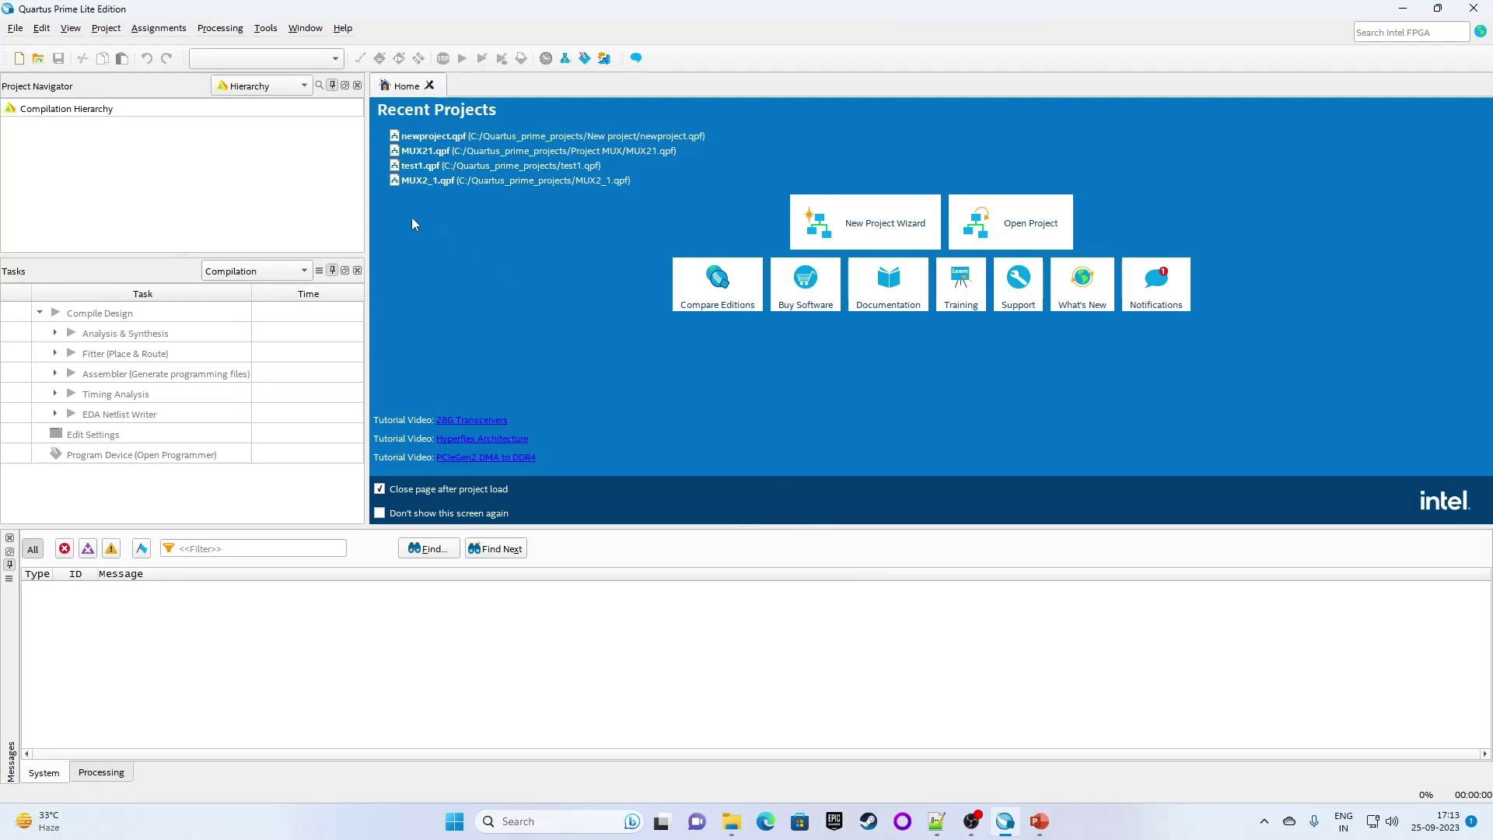
pyautogui.click(267, 29)
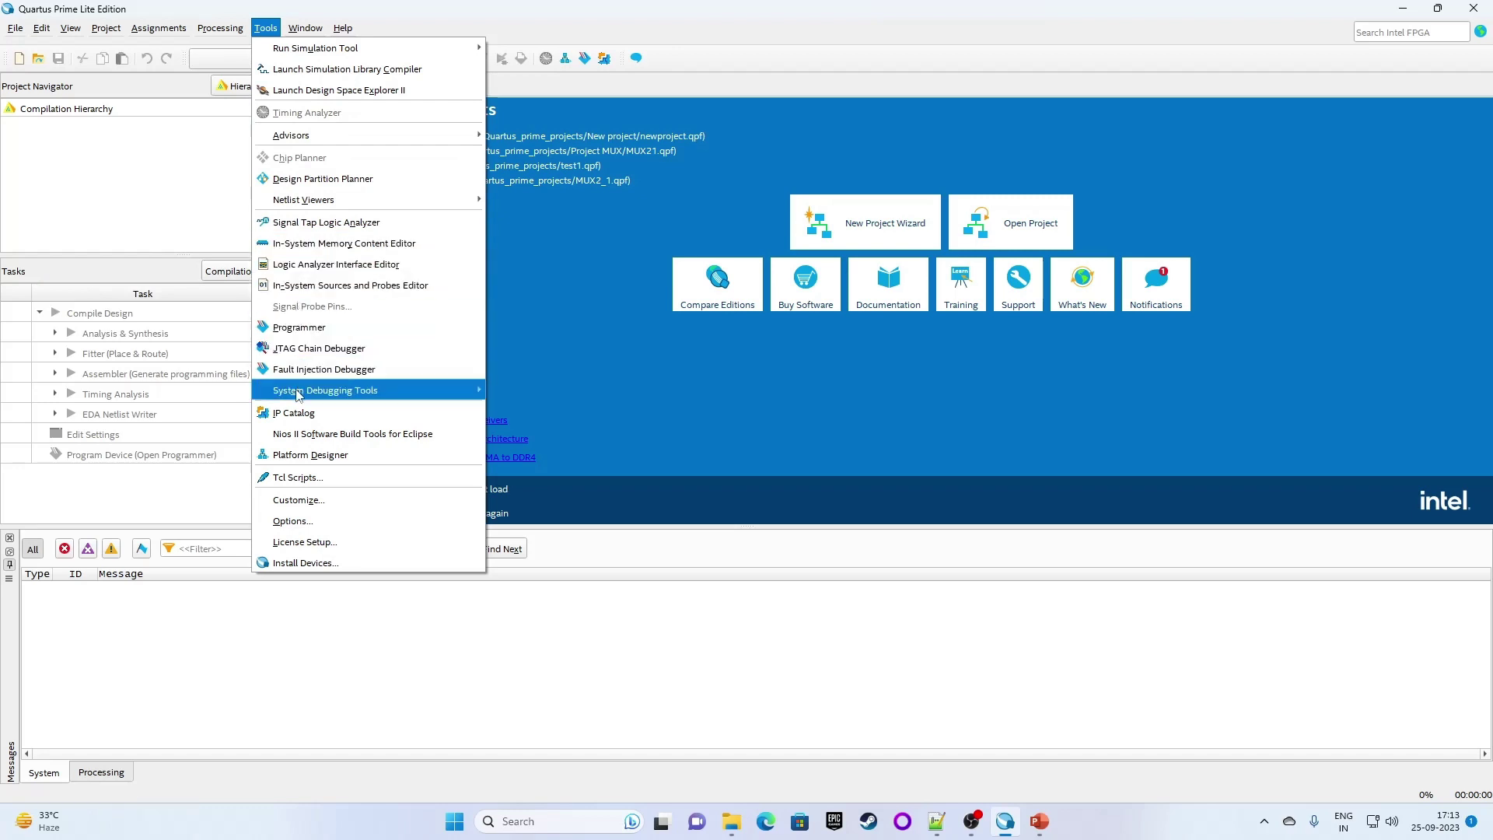
pyautogui.click(302, 546)
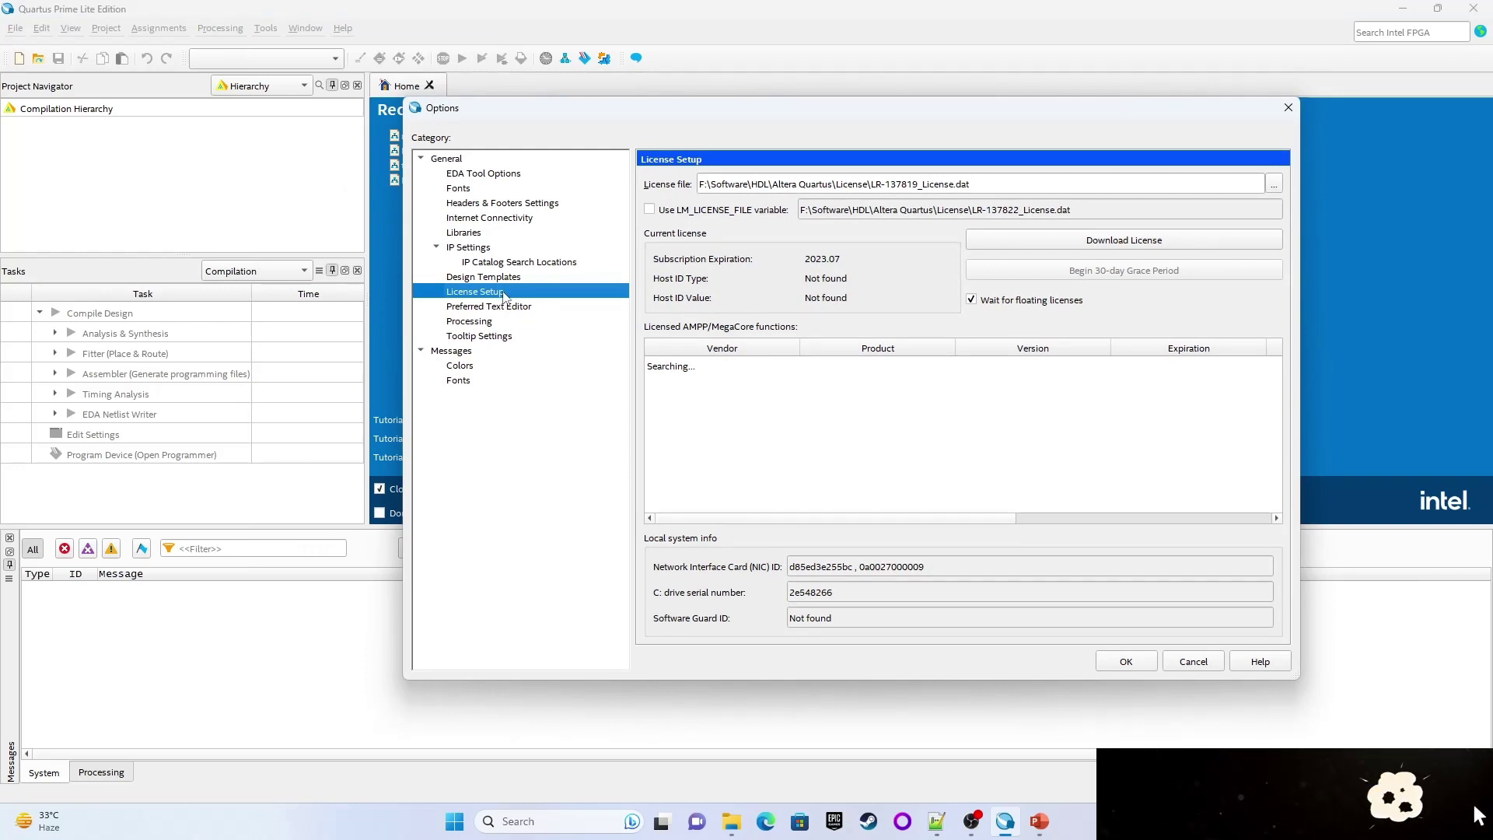
# Copy the full license file path from the License Setup options.
pyautogui.click(1274, 185)
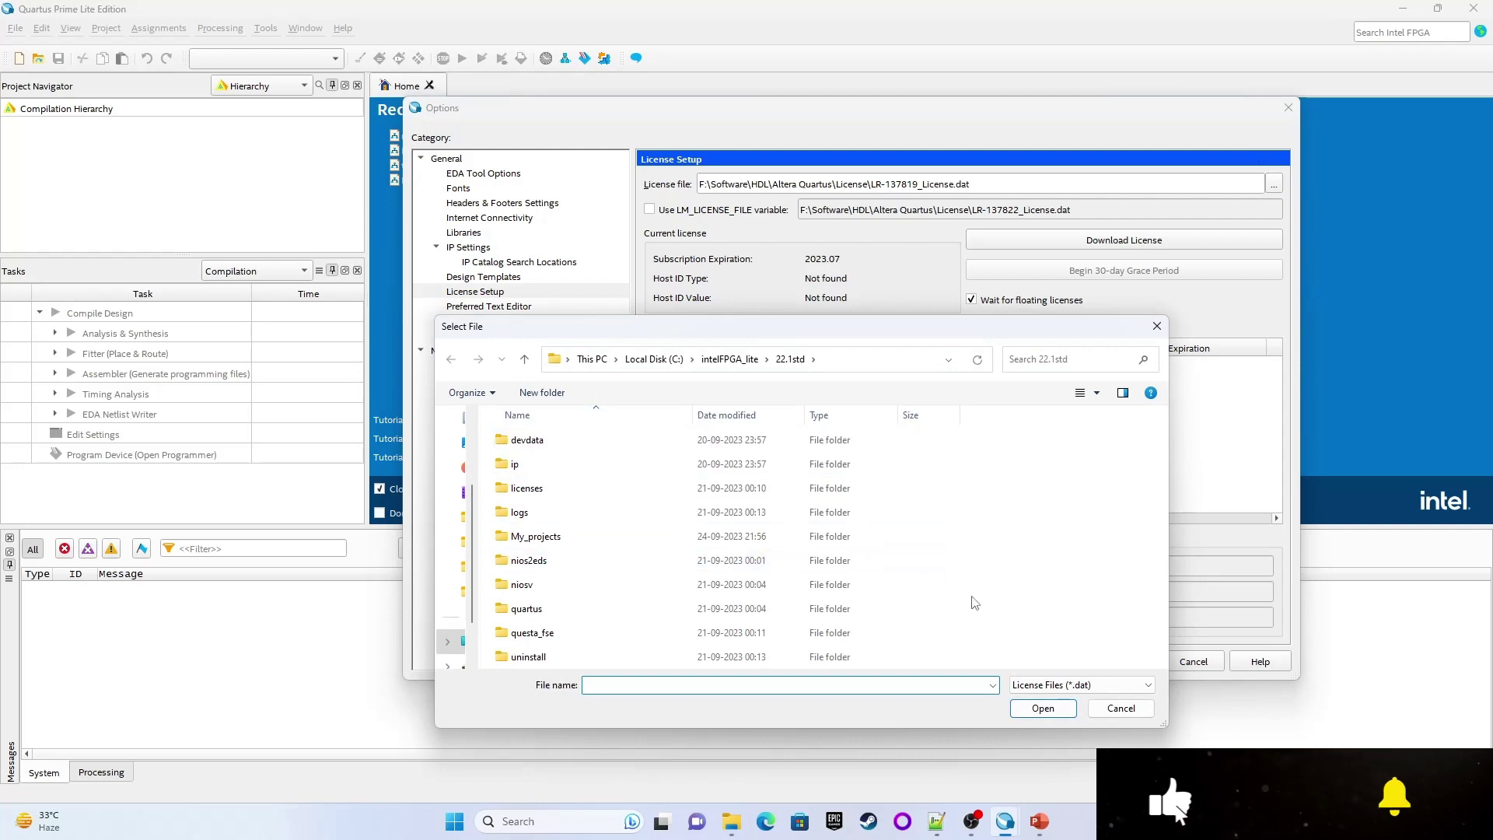
pyautogui.click(1107, 704)
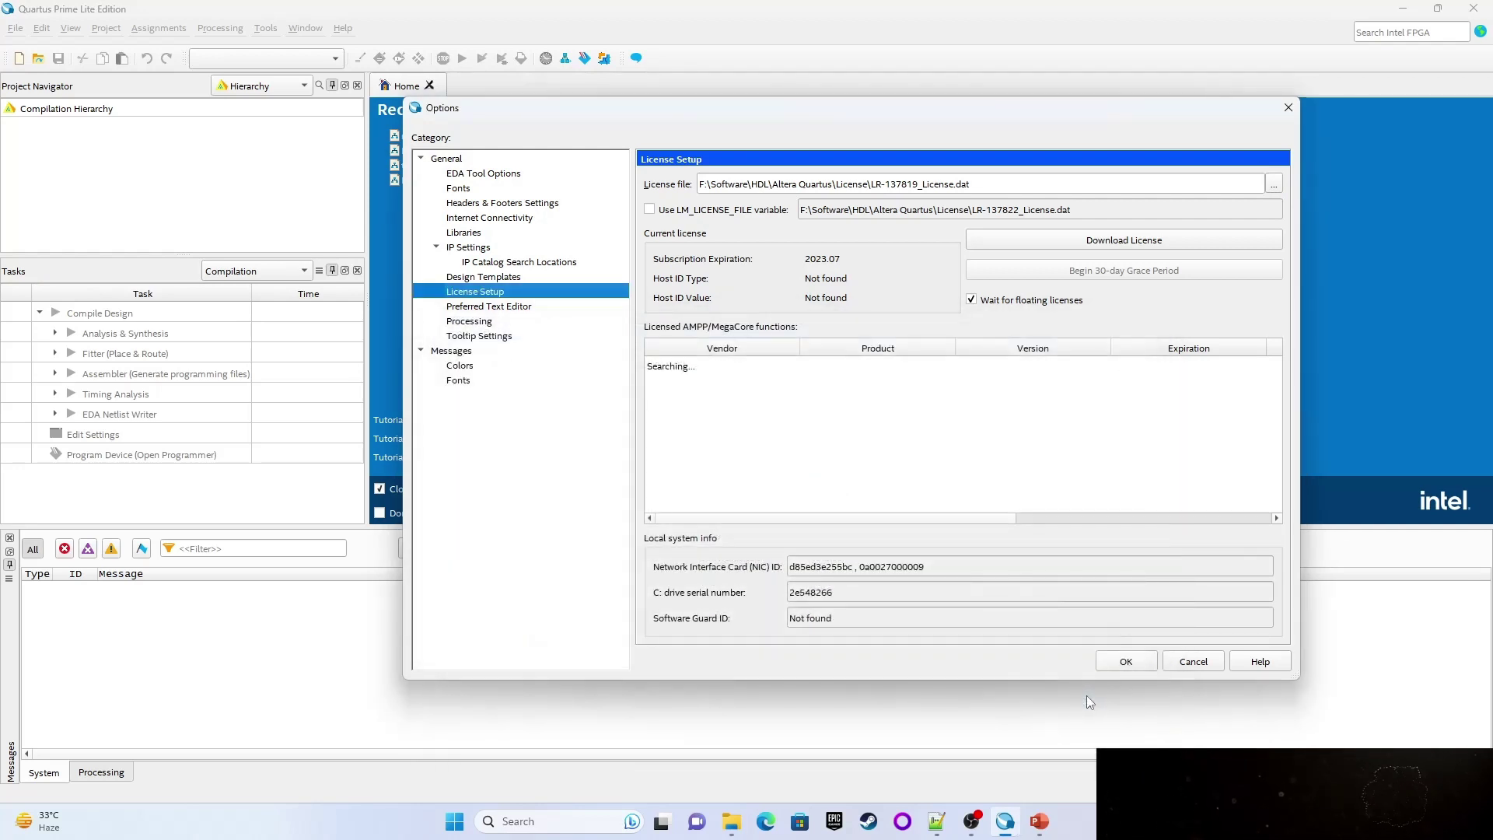
pyautogui.click(982, 183)
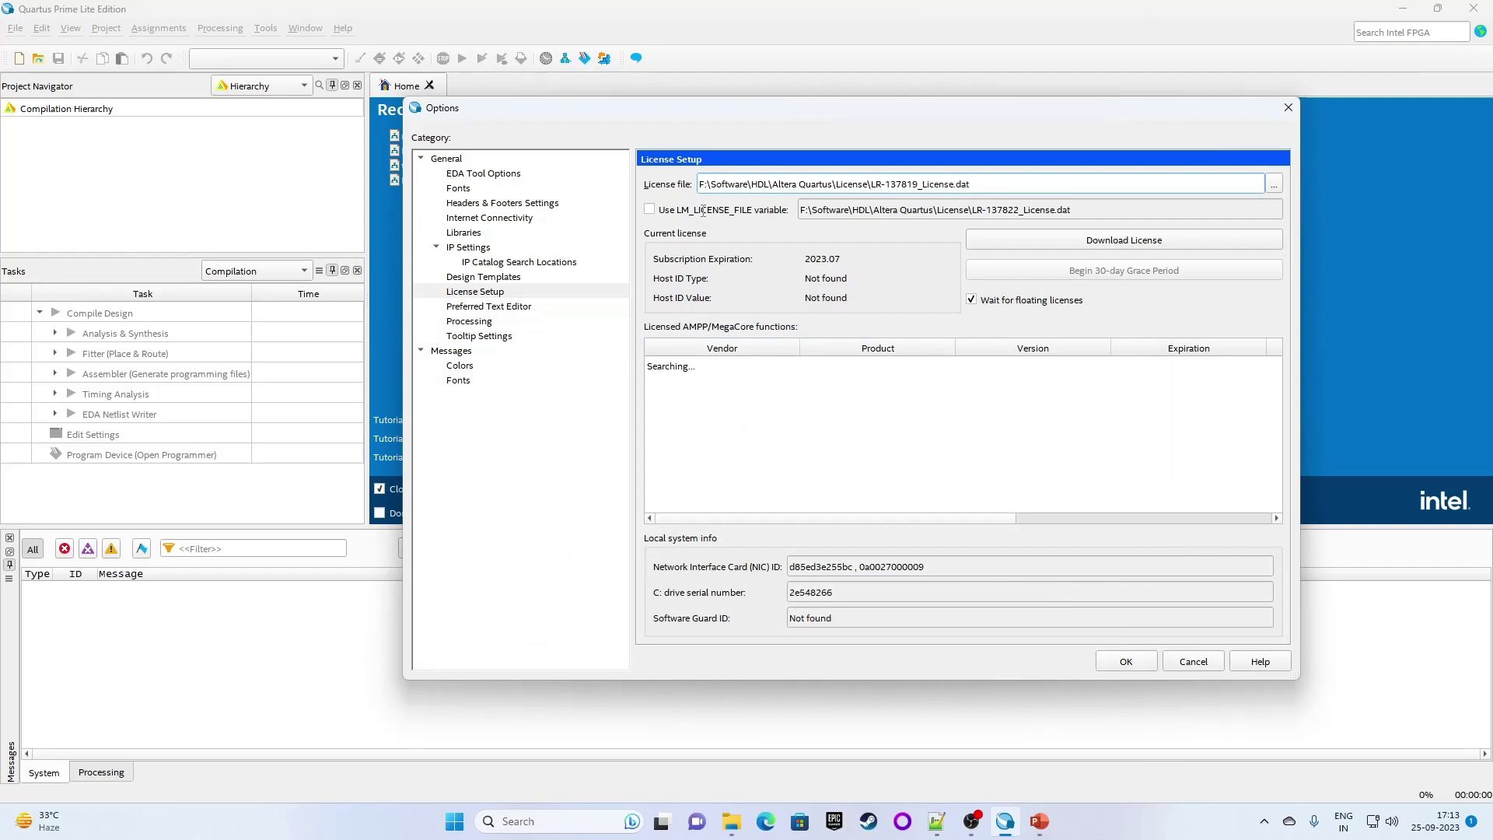
pyautogui.tripleClick(703, 184)
pyautogui.rightClick(707, 184)
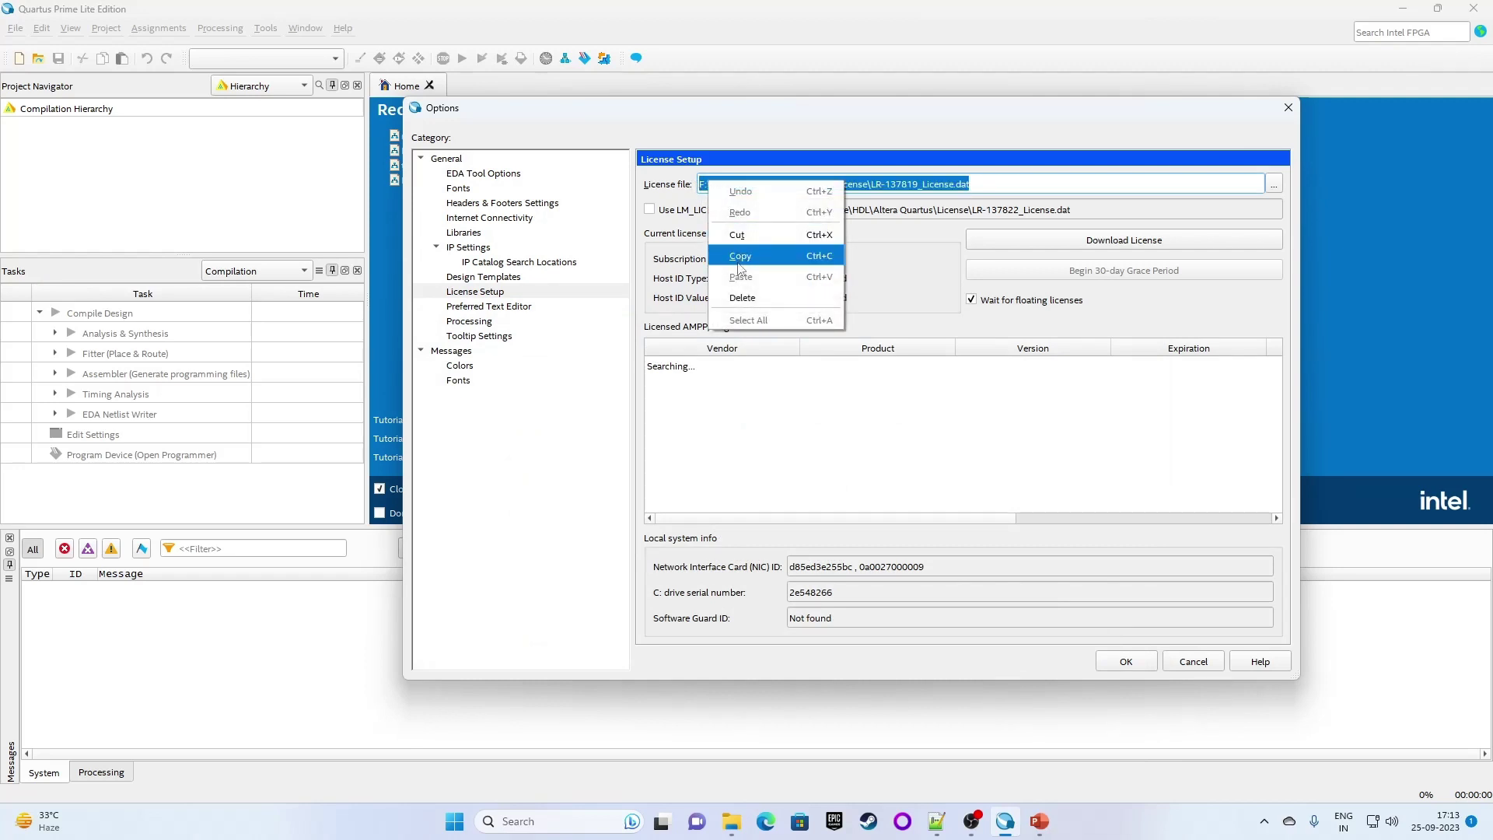
pyautogui.click(739, 262)
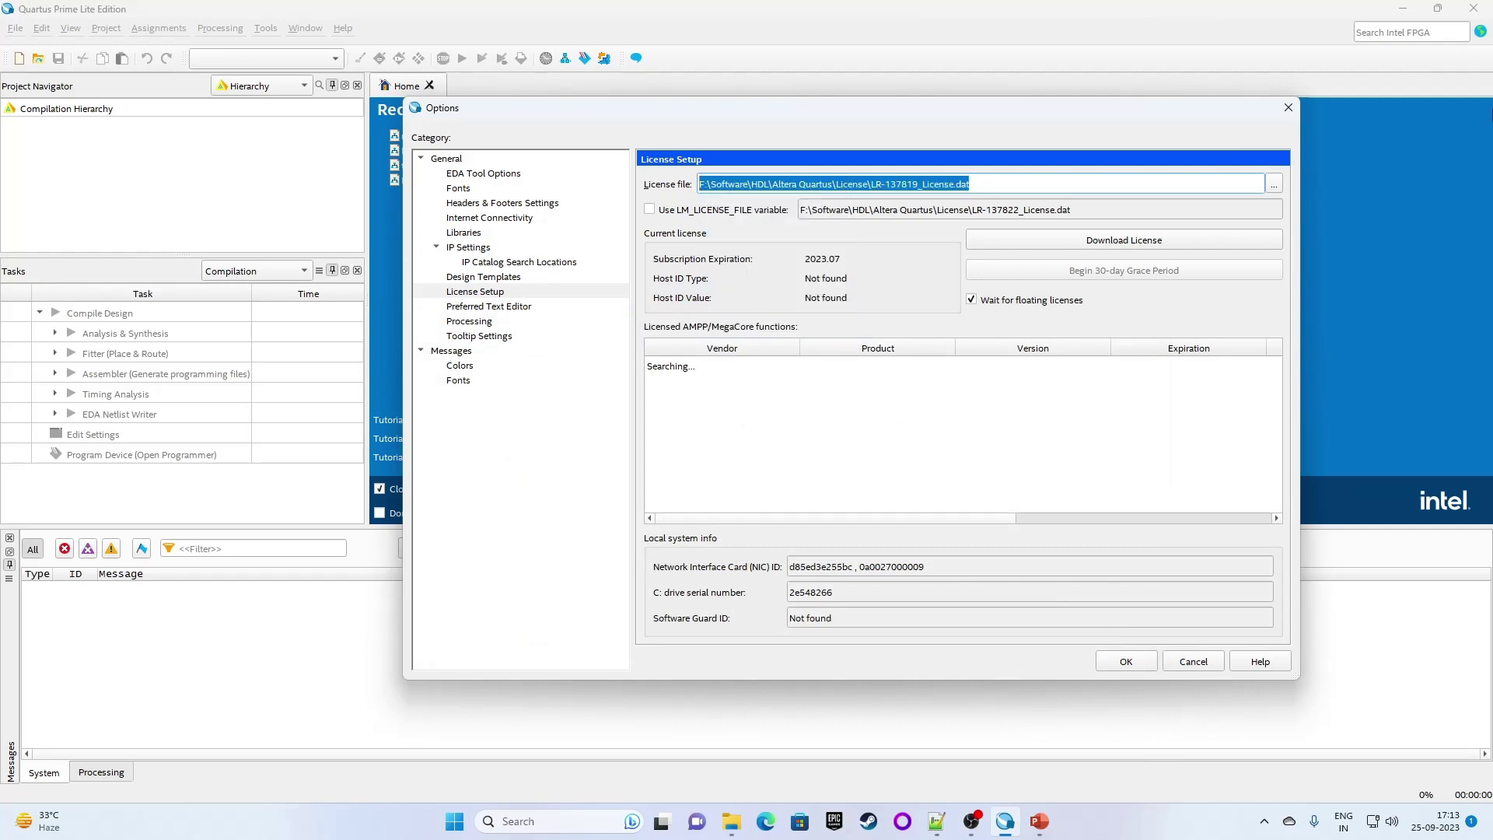
# Browse for a license file and try to go to the pasted path F:\Software\HDL\Altera Quartus\License\LR-137819_License.dat.
pyautogui.click(1274, 185)
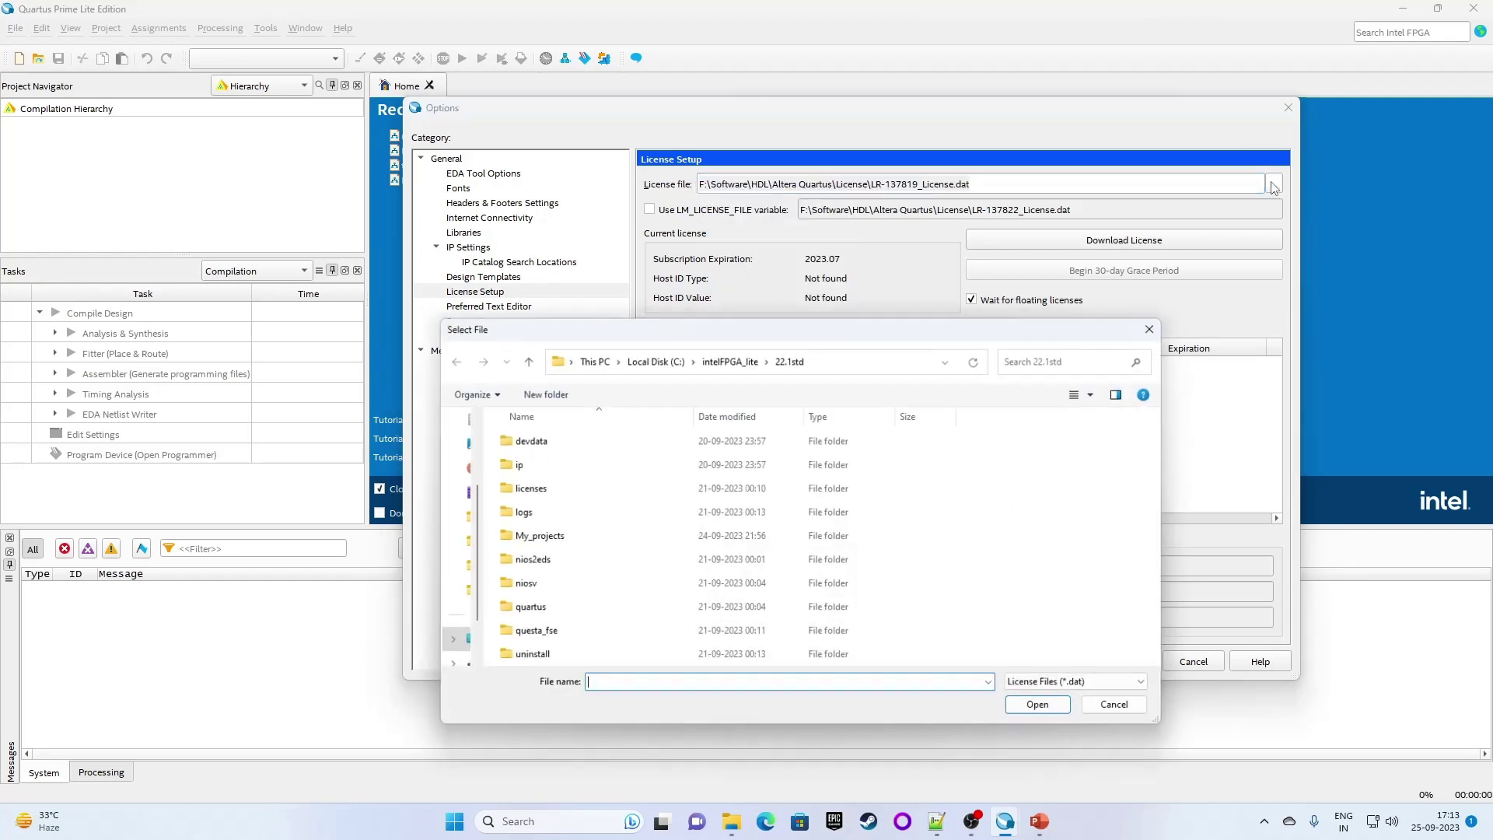
pyautogui.click(842, 359)
pyautogui.rightClick(836, 361)
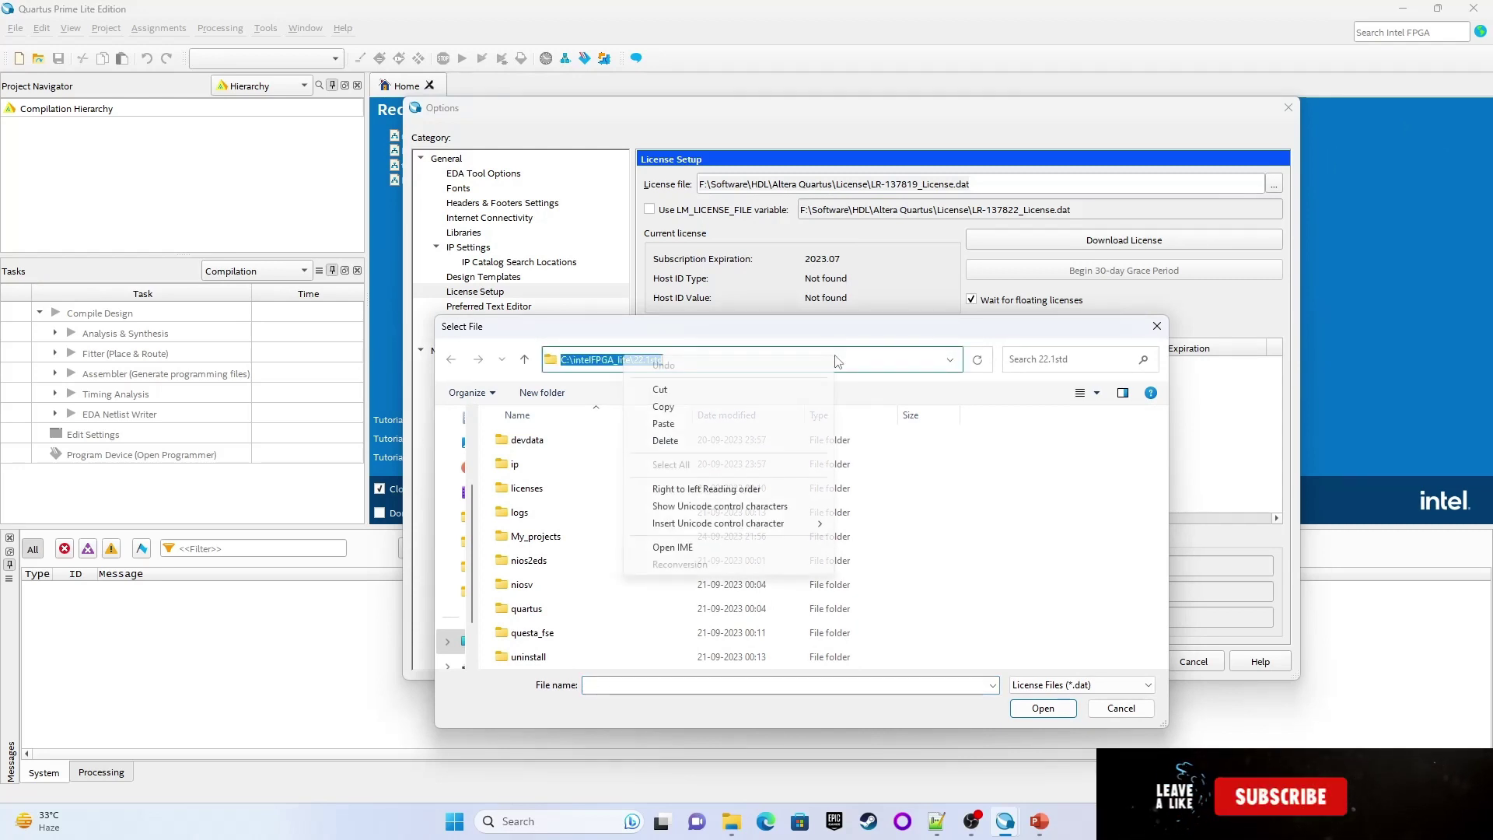
pyautogui.click(731, 425)
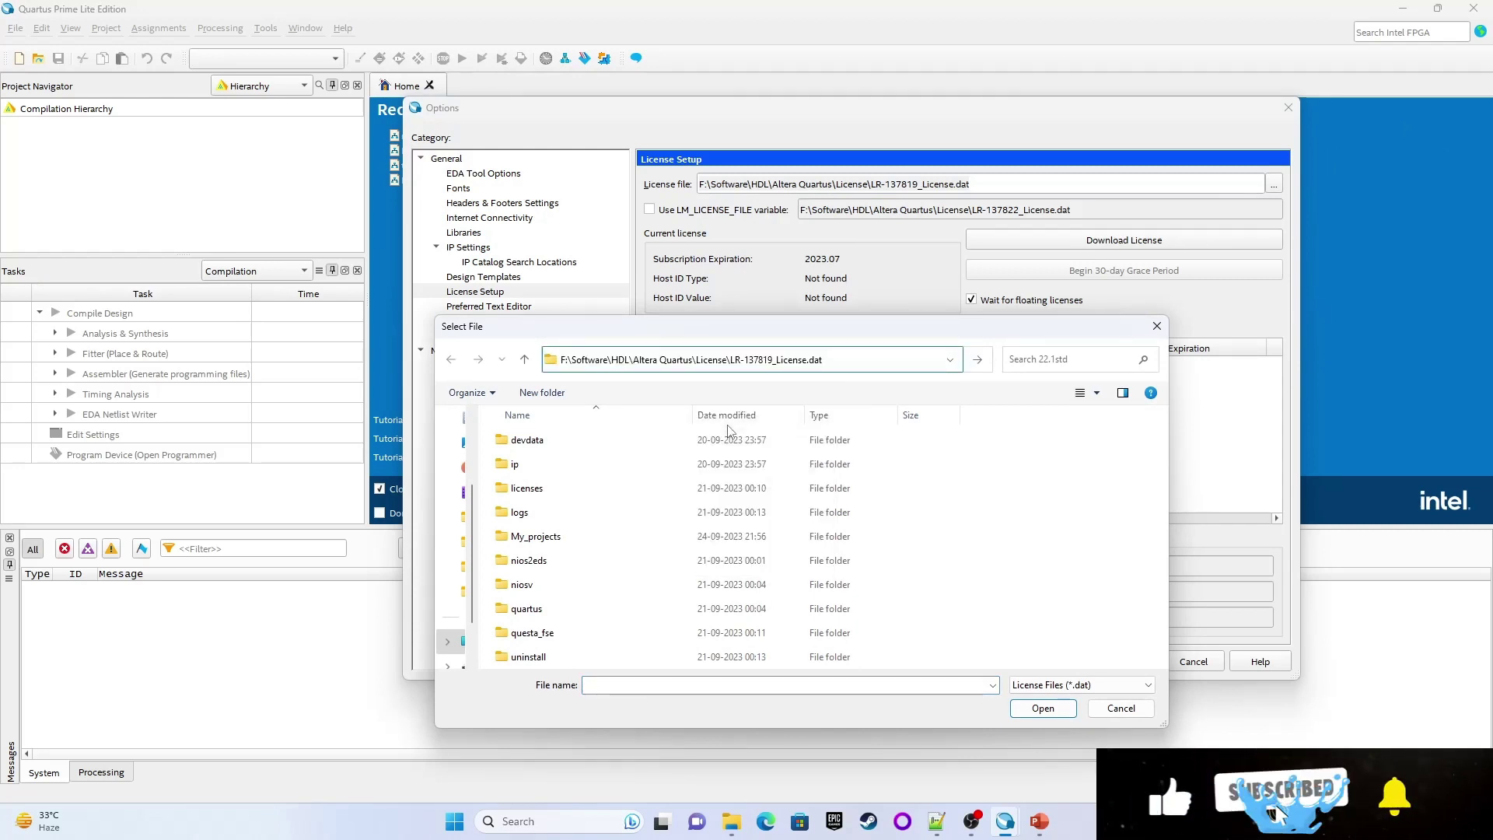
pyautogui.hotkey('ctrl', 'a')
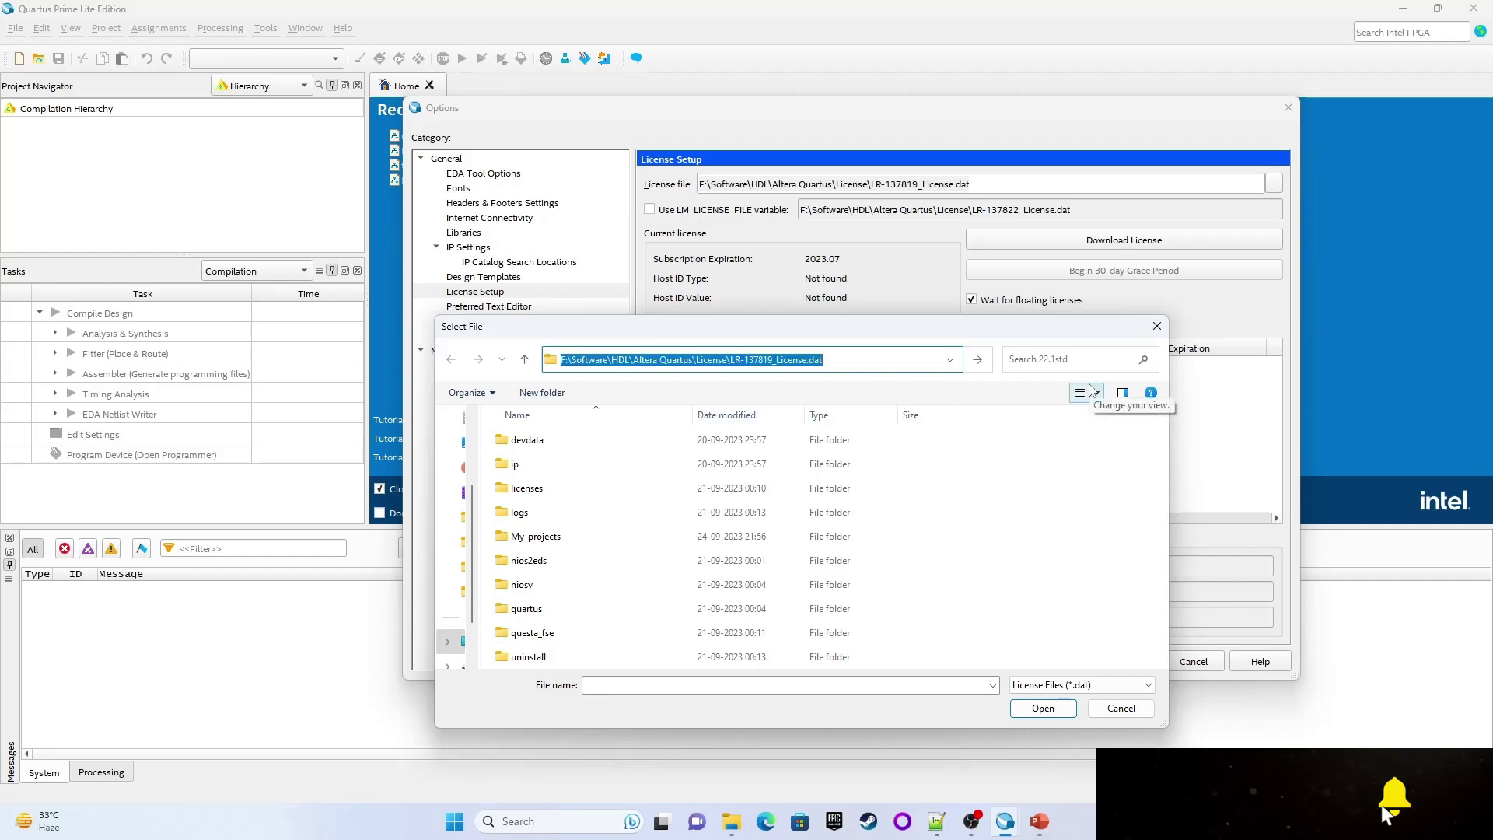
pyautogui.press('Return')
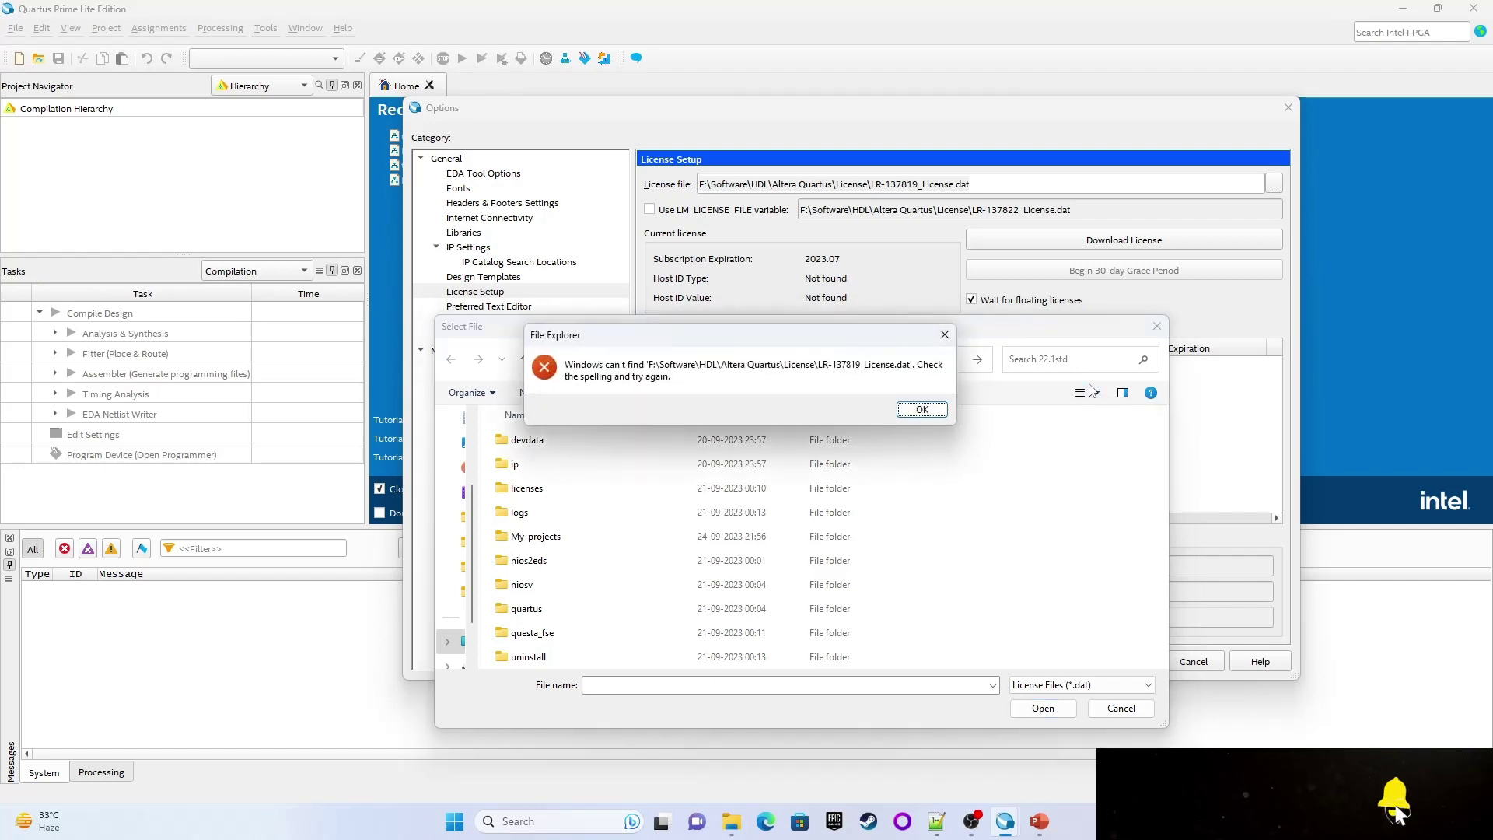
pyautogui.click(920, 410)
# Go to the folder F:\Software\HDL\Altera Quartus\License, choose LR-137822_License.dat as the license file, and leave the options.
pyautogui.moveTo(823, 360); pyautogui.dragTo(741, 377)
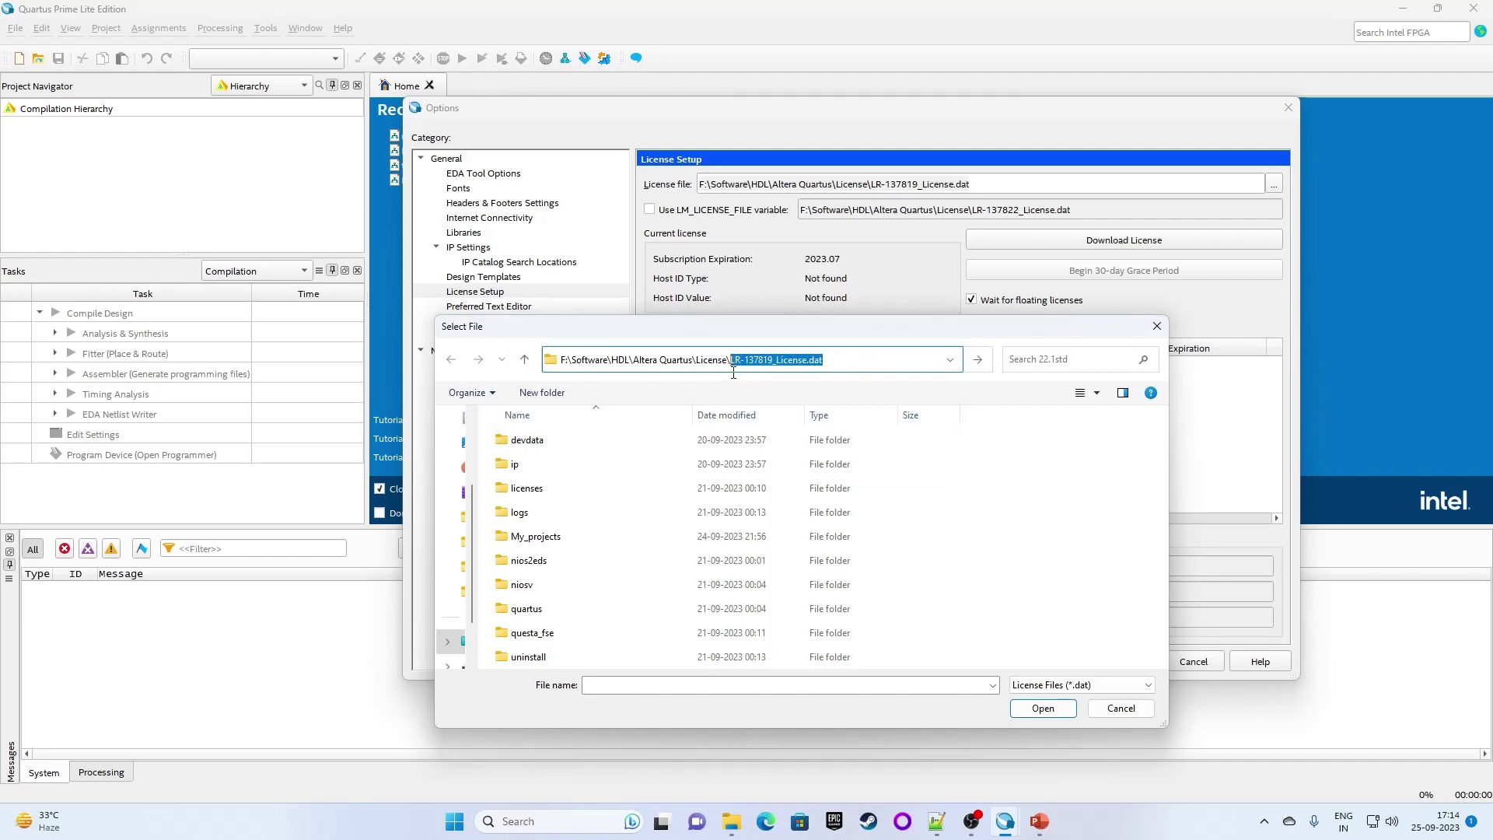
pyautogui.press('BackSpace')
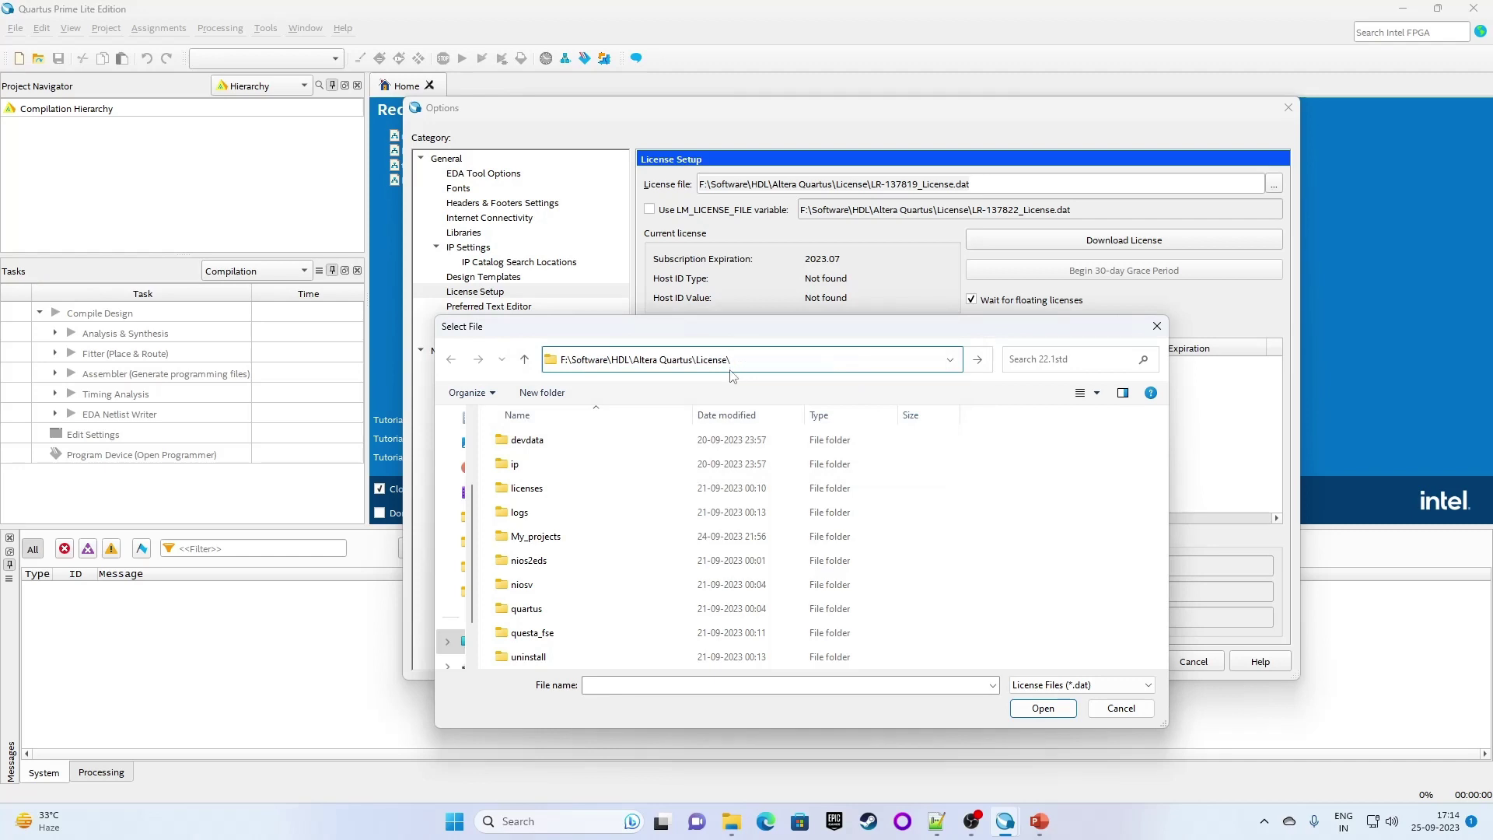
pyautogui.press('Return')
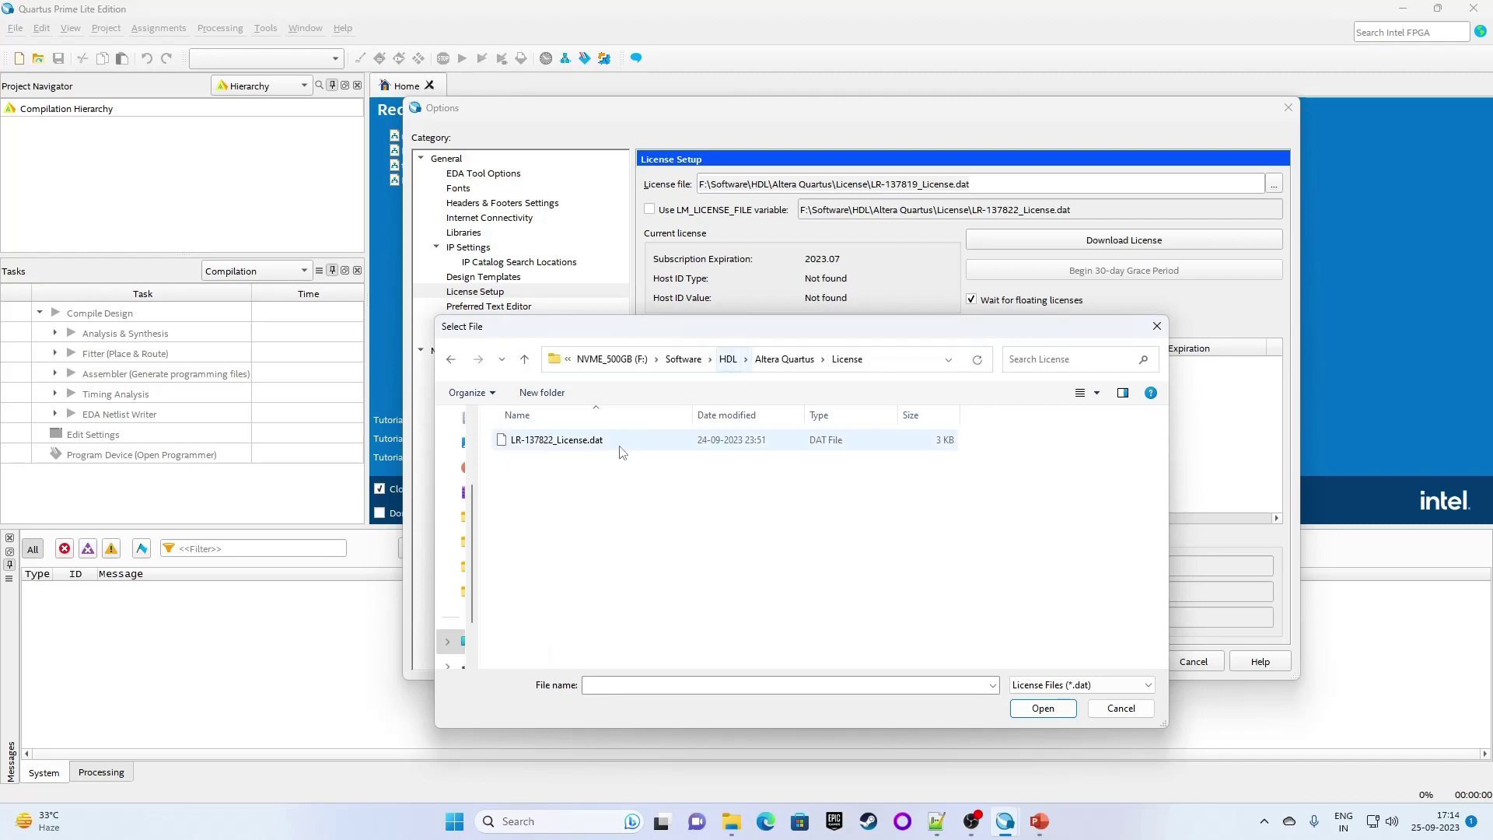
pyautogui.click(573, 444)
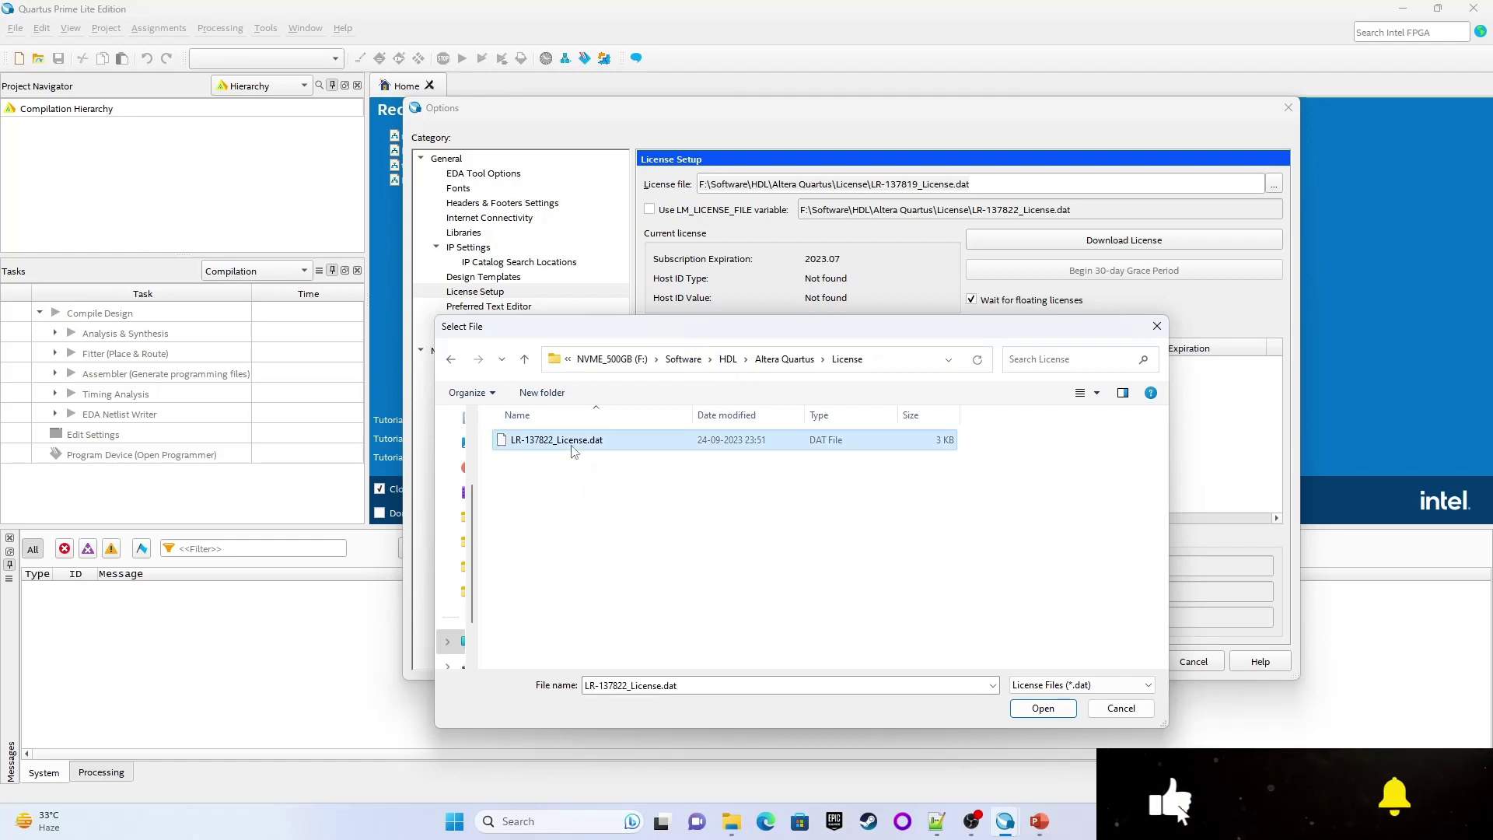
pyautogui.click(1043, 708)
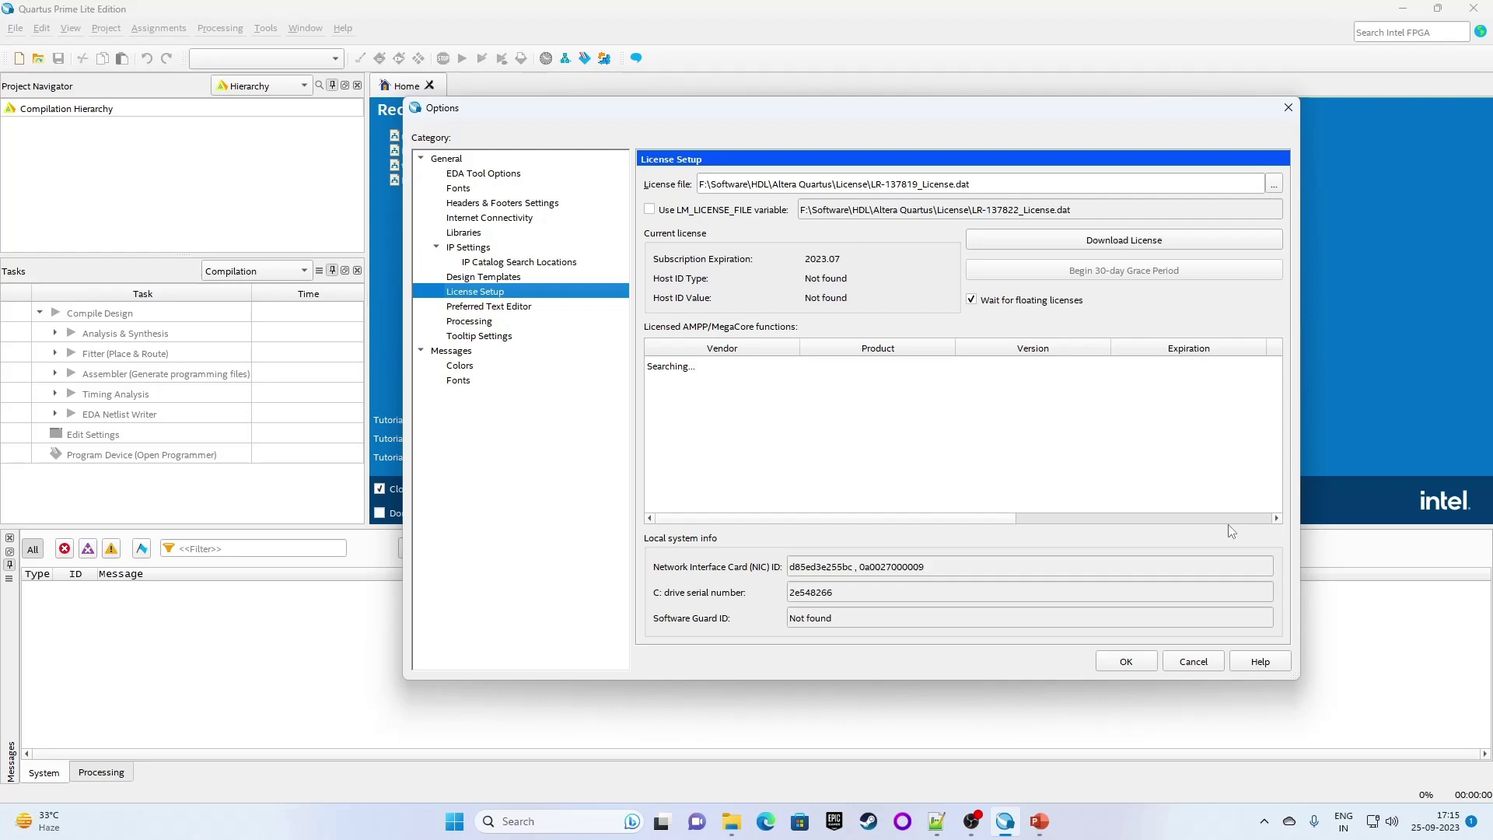
pyautogui.press('Escape')
# Find and launch Questa - Intel FPGA Starter Edition 2021.2, and maximize its window.
pyautogui.click(460, 831)
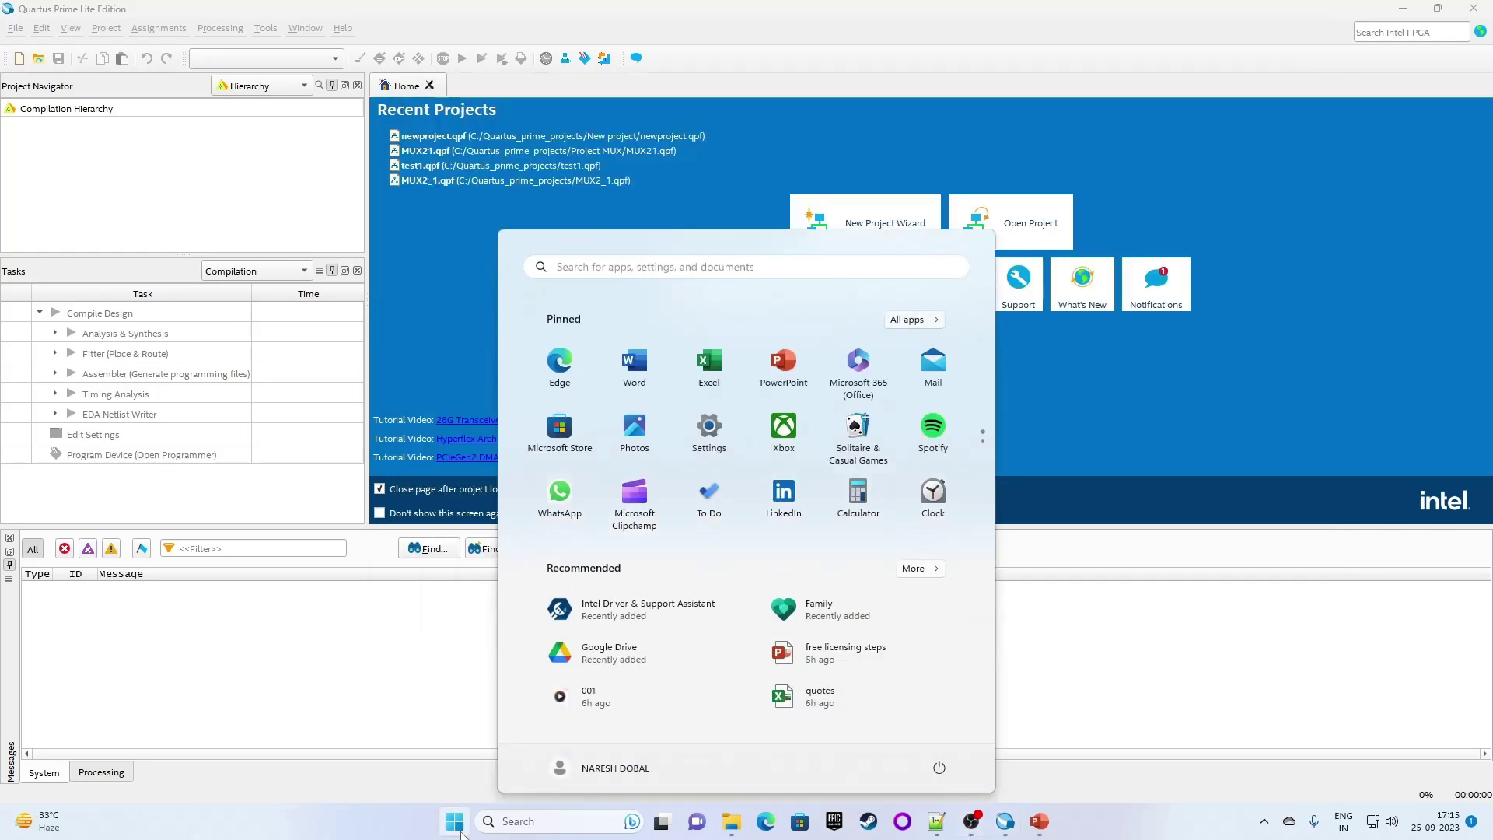
pyautogui.click(783, 272)
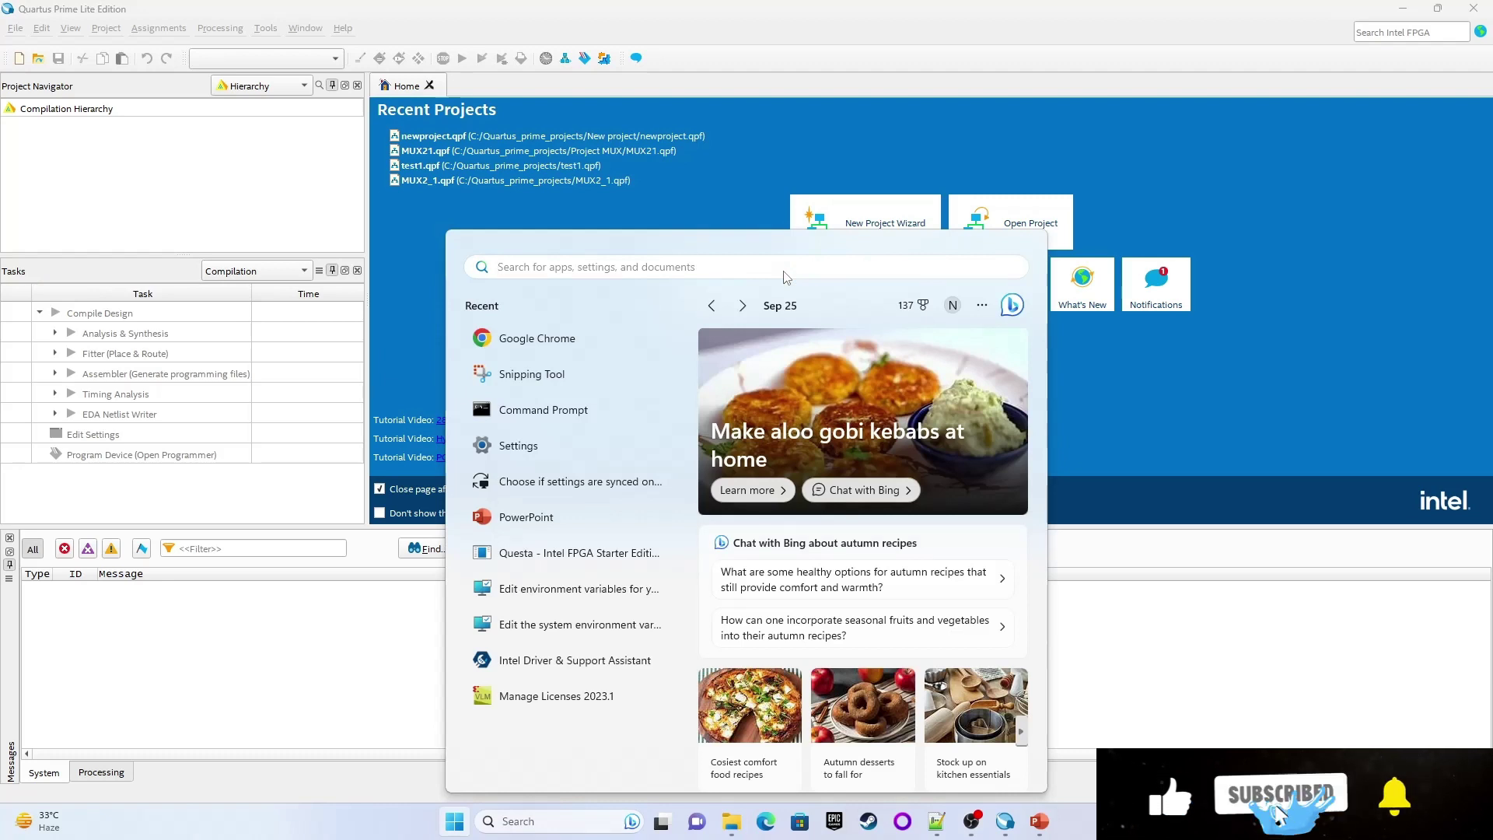
pyautogui.write('qu')
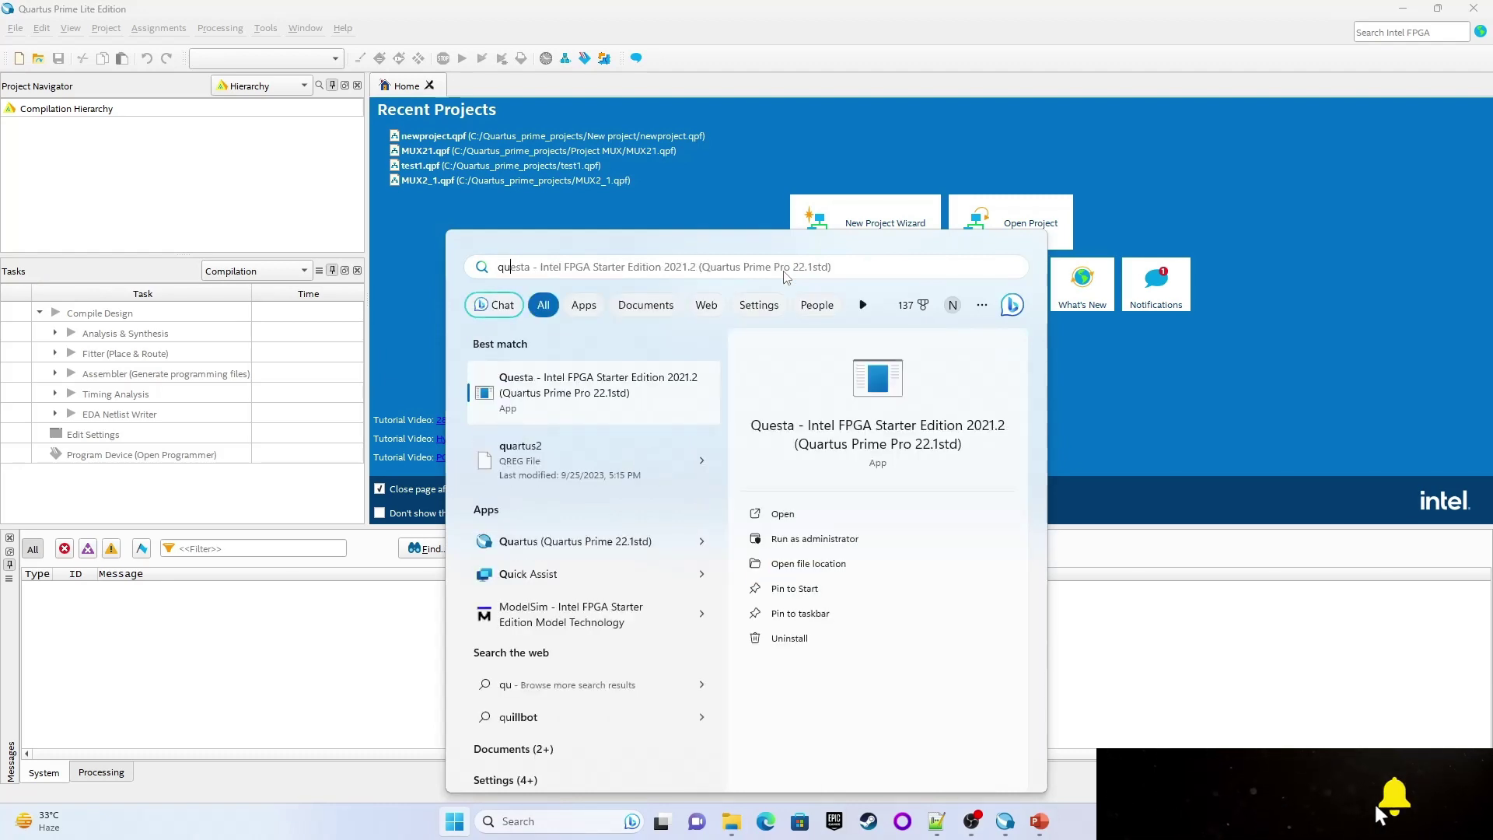
pyautogui.write('e')
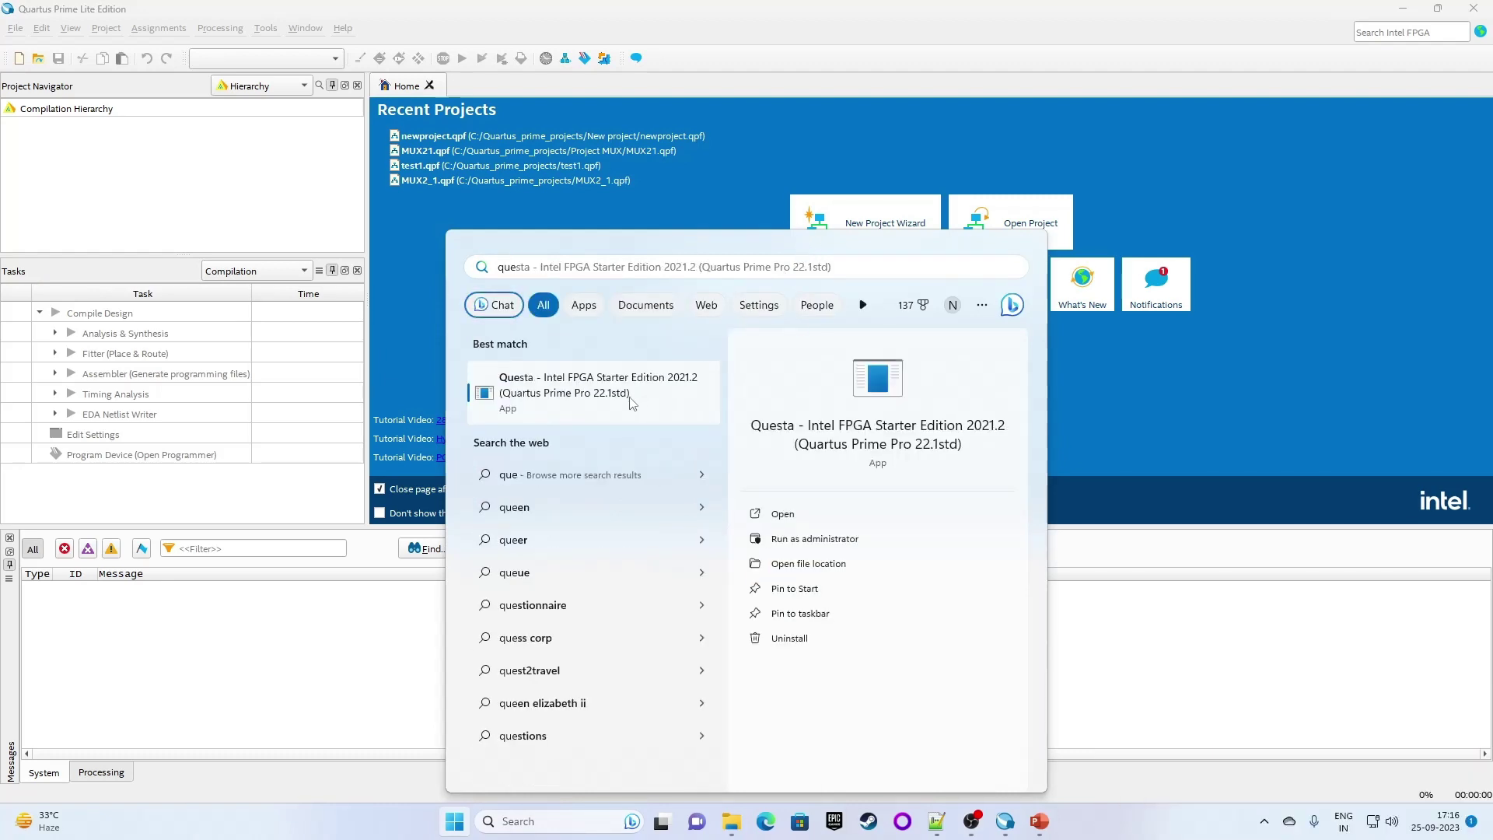
pyautogui.click(631, 398)
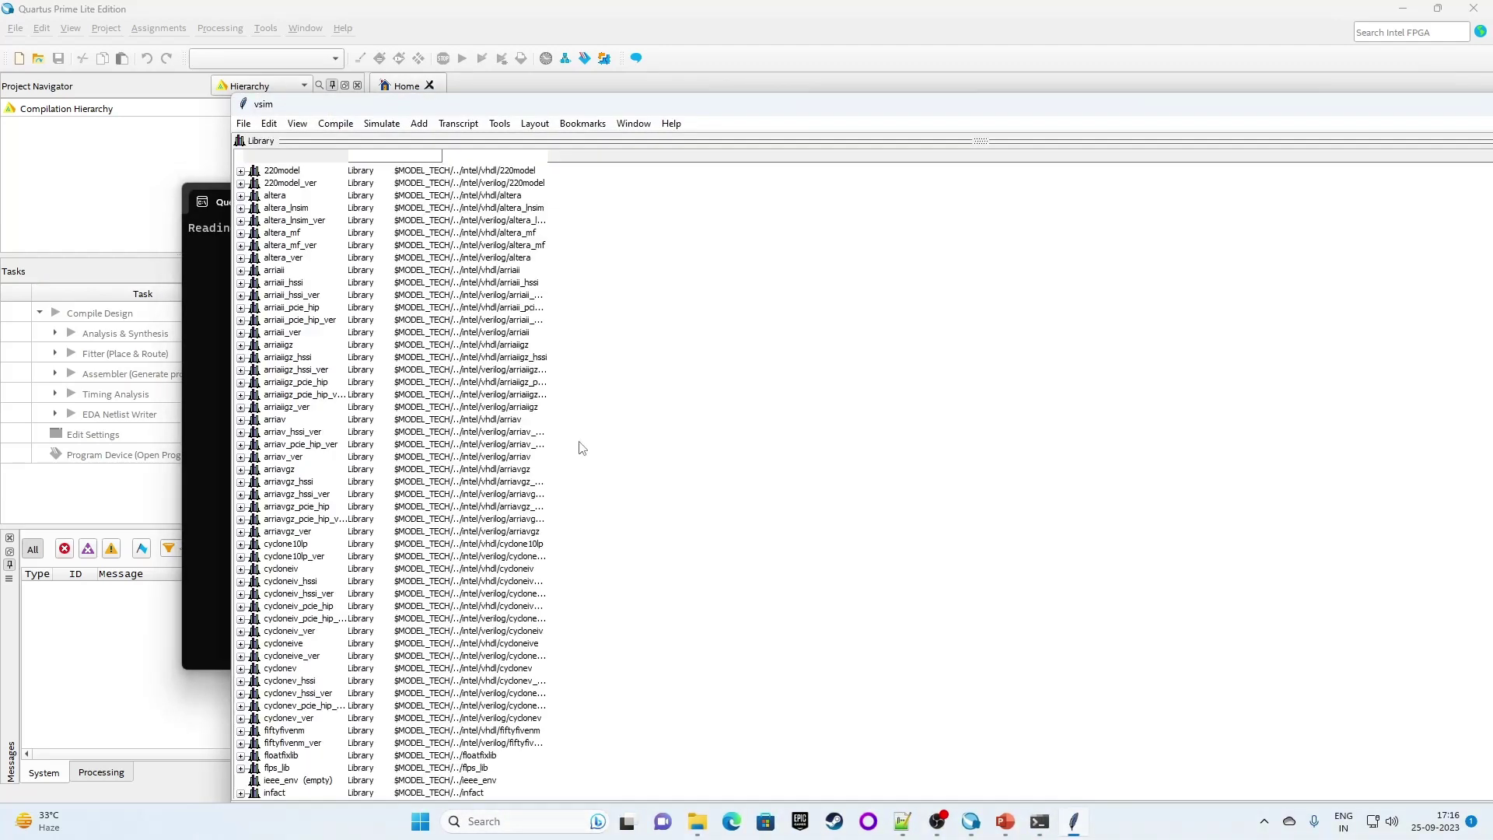
pyautogui.moveTo(1259, 116); pyautogui.dragTo(1080, 3)
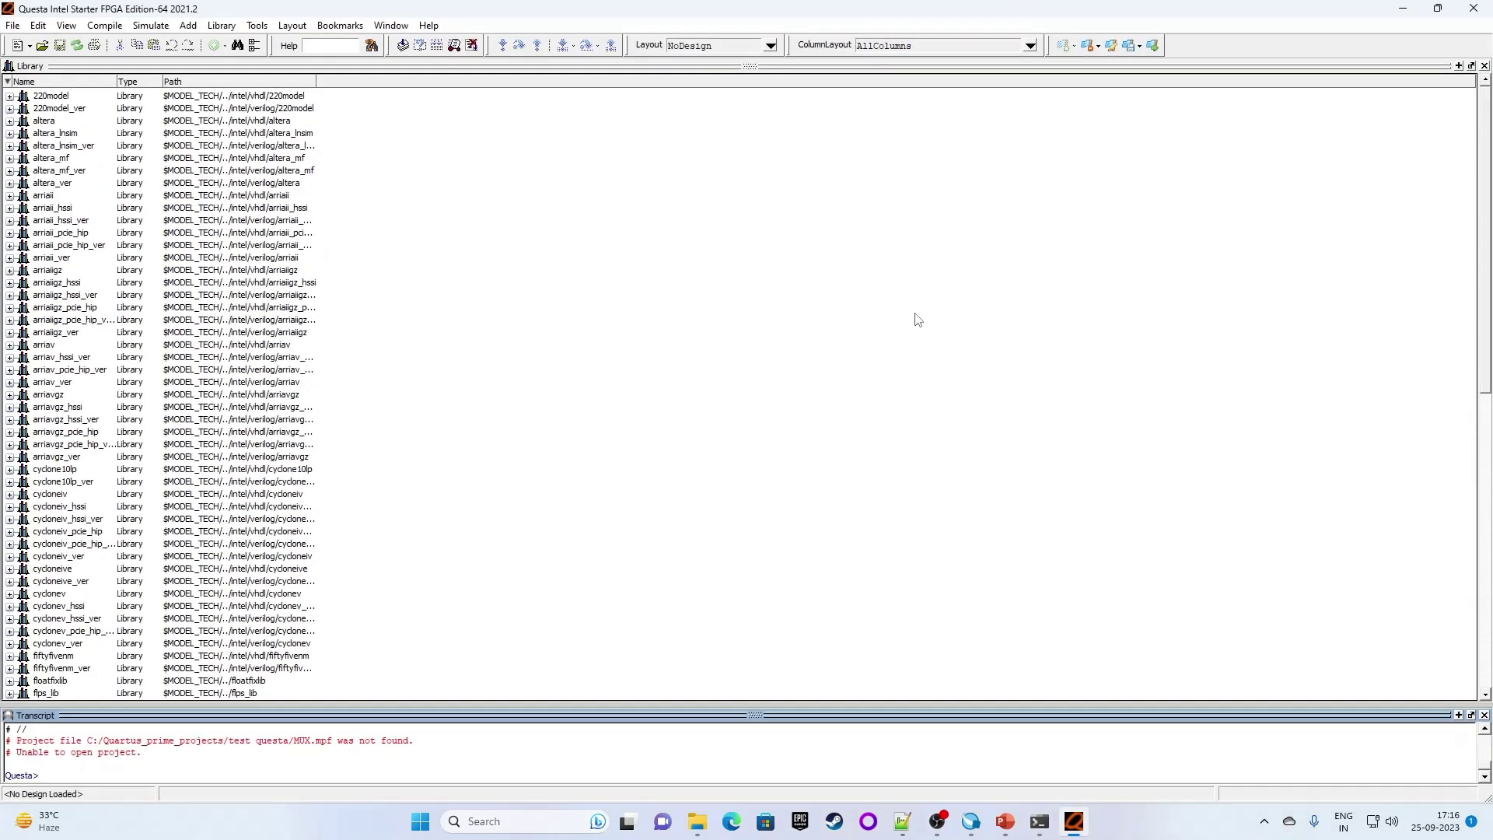